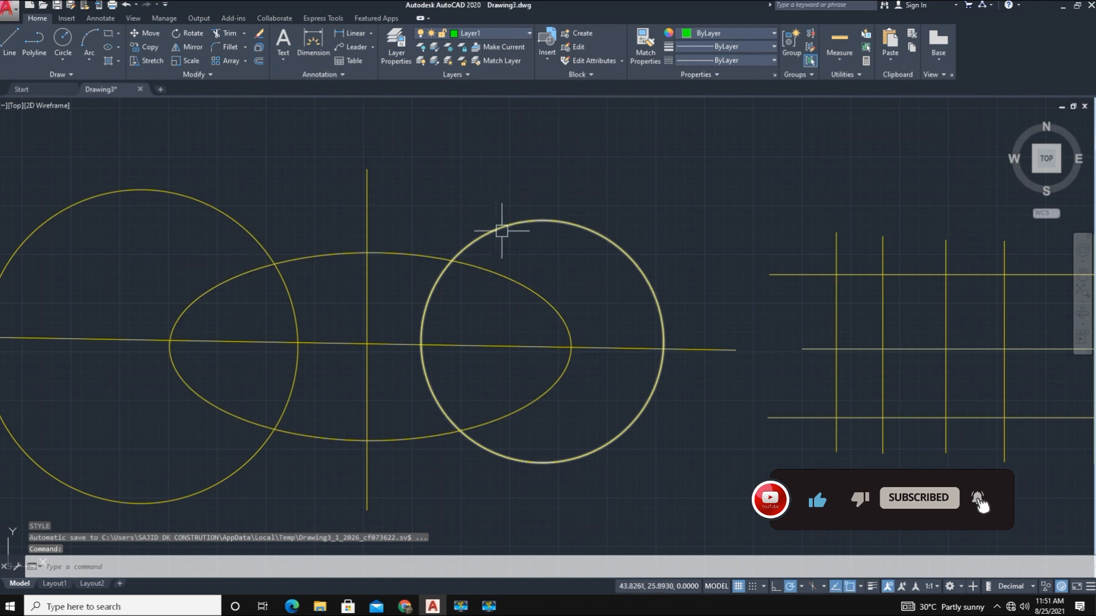
Choose Layer1 as the current layer.
{"action": "left_click", "coordinate": [525, 33]}
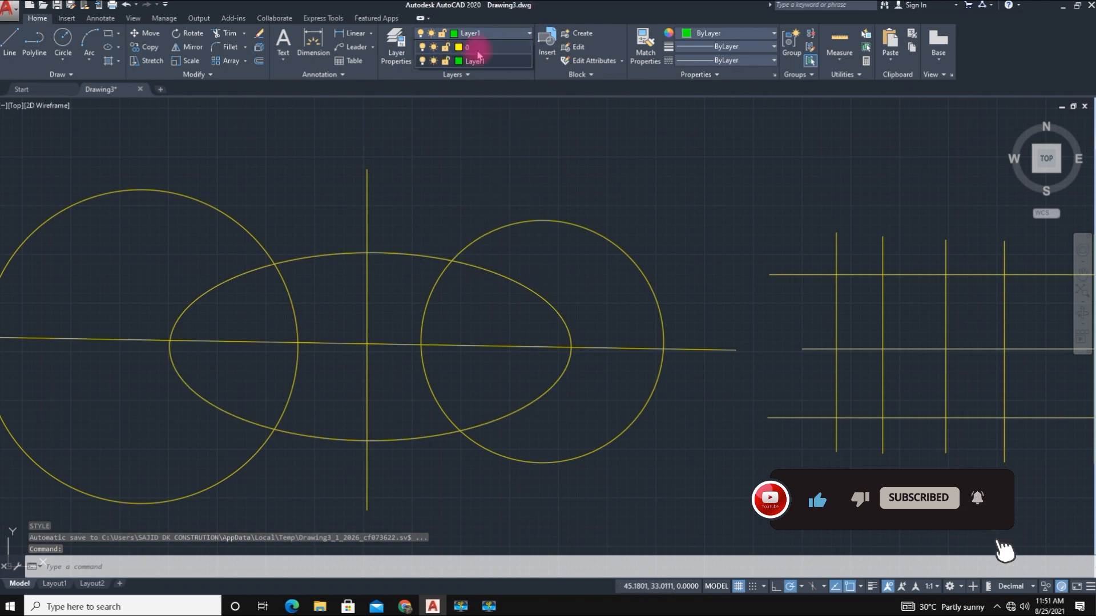
{"action": "left_click", "coordinate": [489, 61]}
{"action": "left_click", "coordinate": [526, 147]}
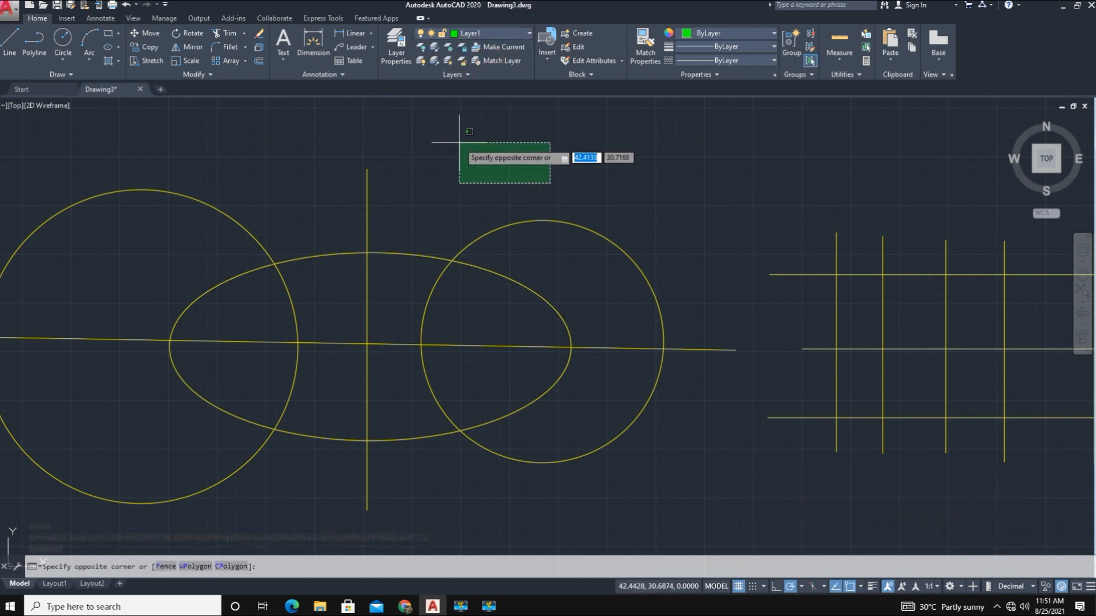
Load the IntLenV1-4 LISP file from the Downloads folder with APPLOAD and close the loading dialog.
{"action": "type", "text": "a"}
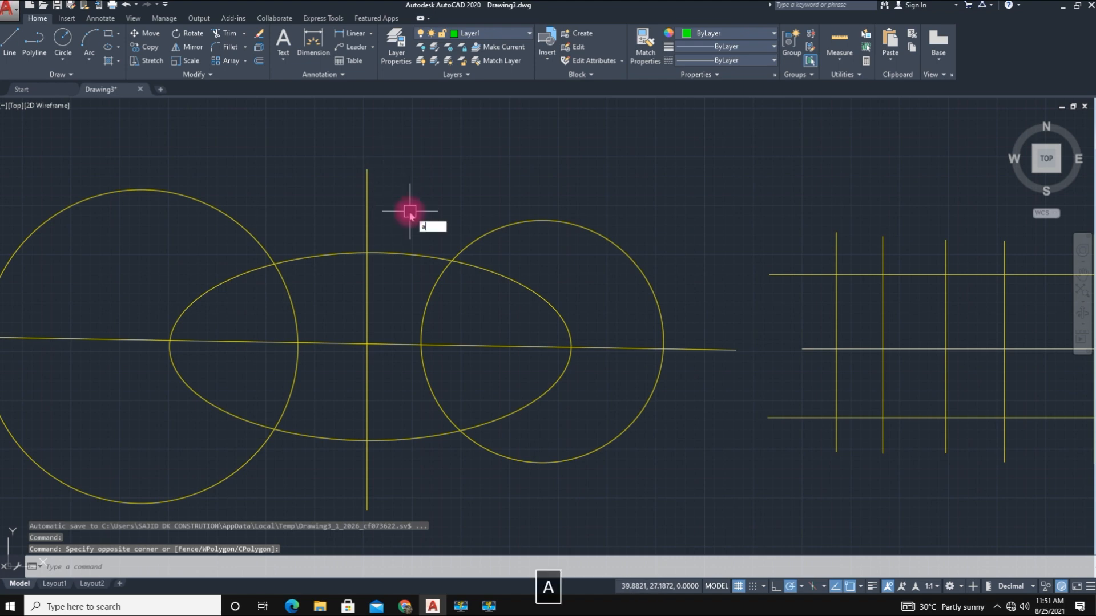
{"action": "type", "text": "p"}
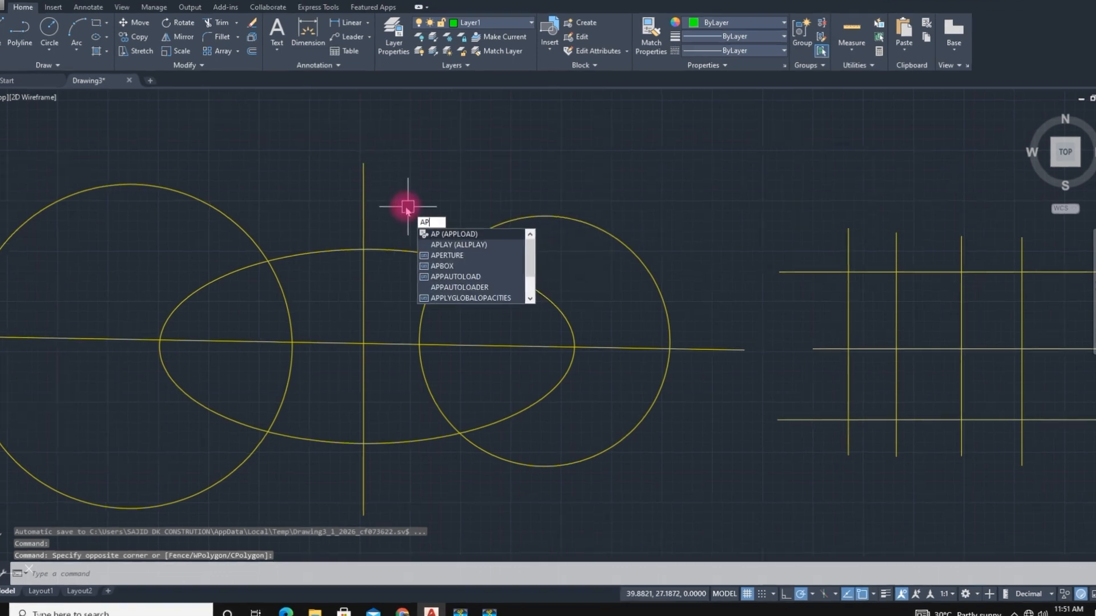
{"action": "type", "text": "l"}
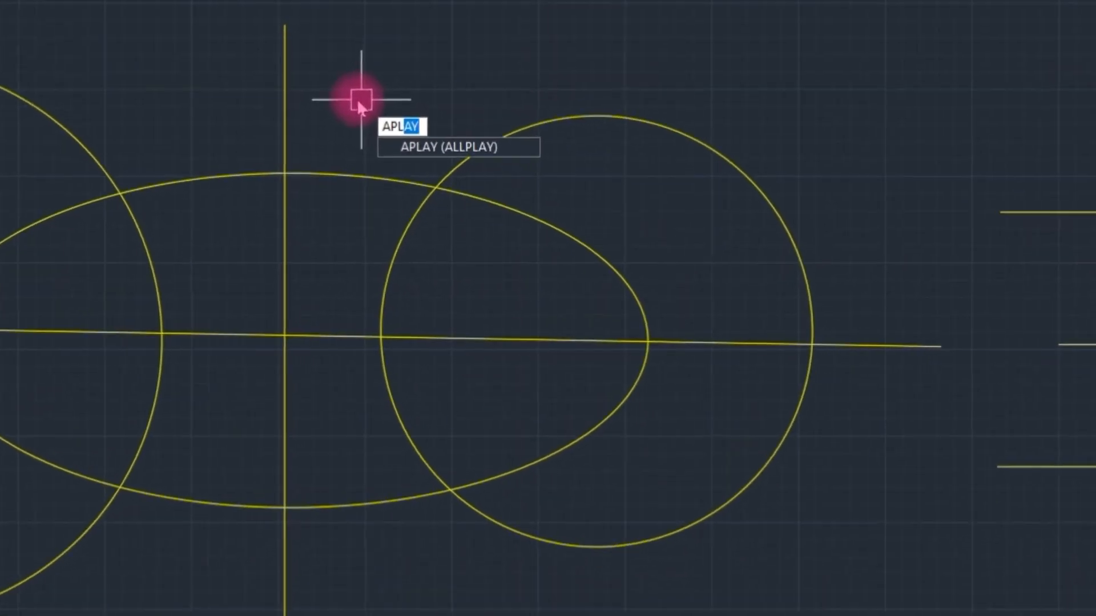
{"action": "type", "text": "o"}
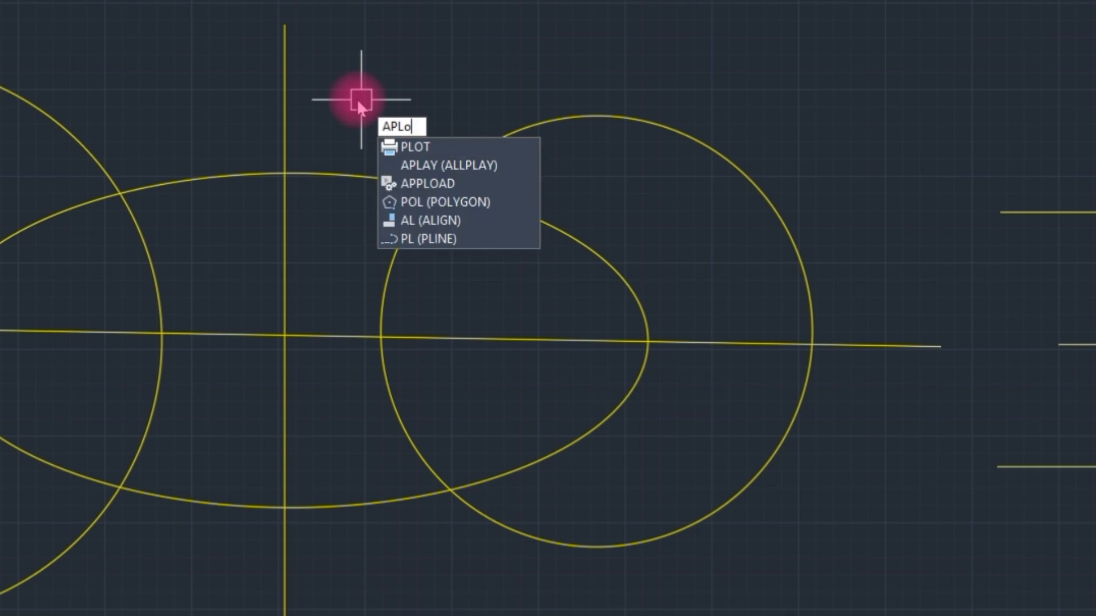
{"action": "key", "text": "BackSpace"}
{"action": "key", "text": "BackSpace"}
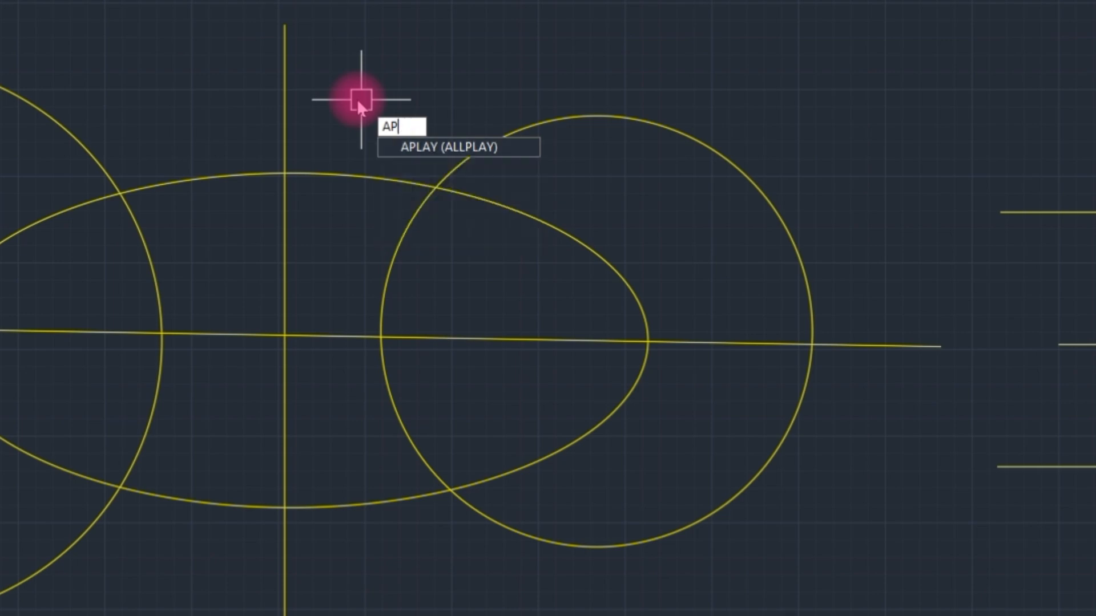
{"action": "type", "text": "PLO"}
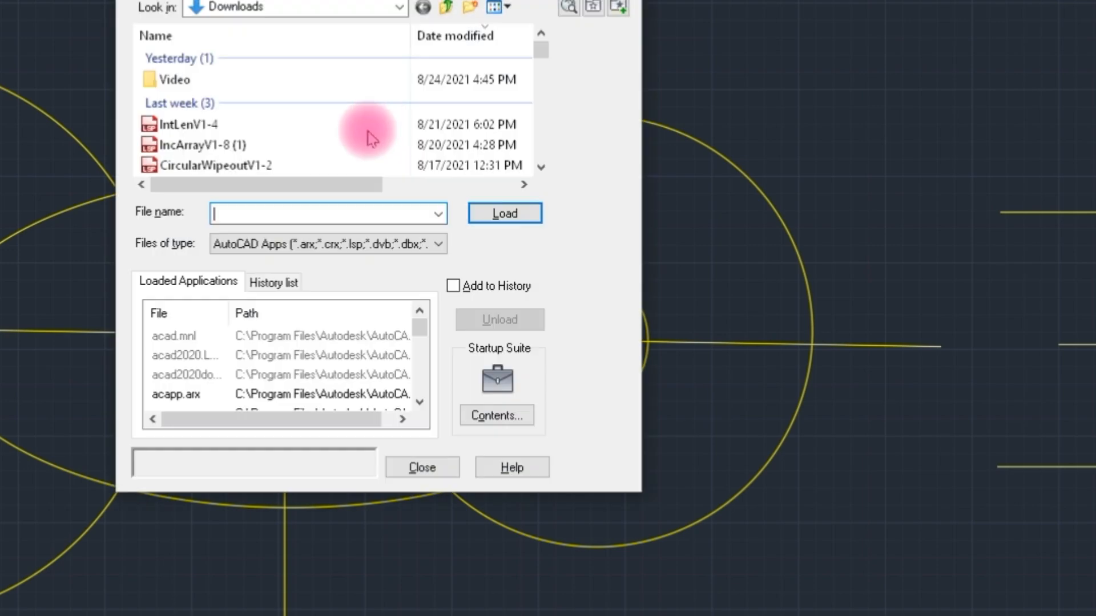
{"action": "left_click", "coordinate": [213, 121]}
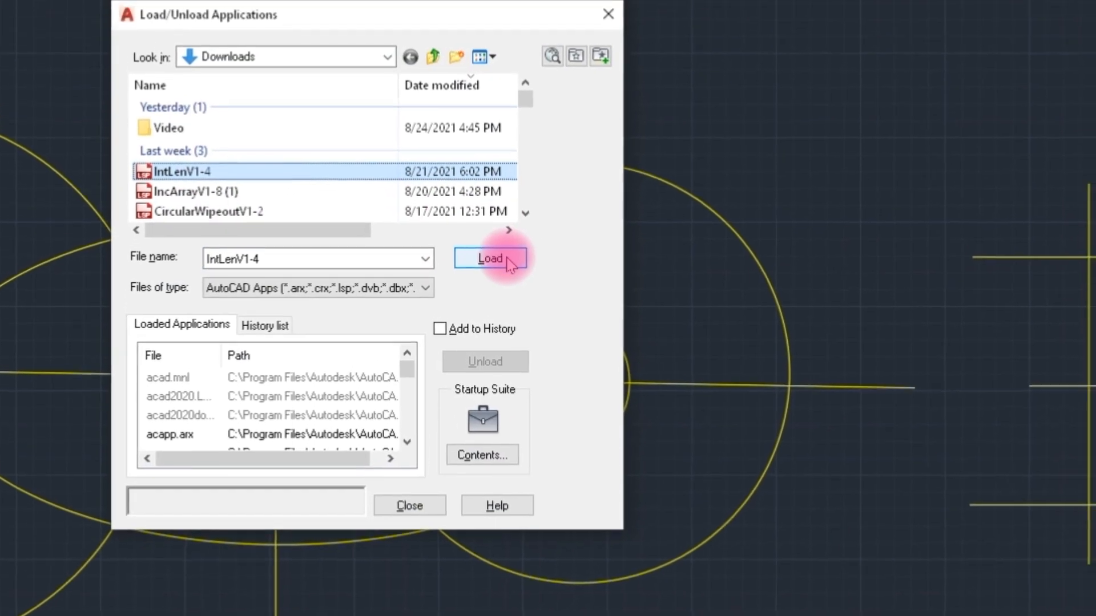
{"action": "left_click", "coordinate": [514, 249]}
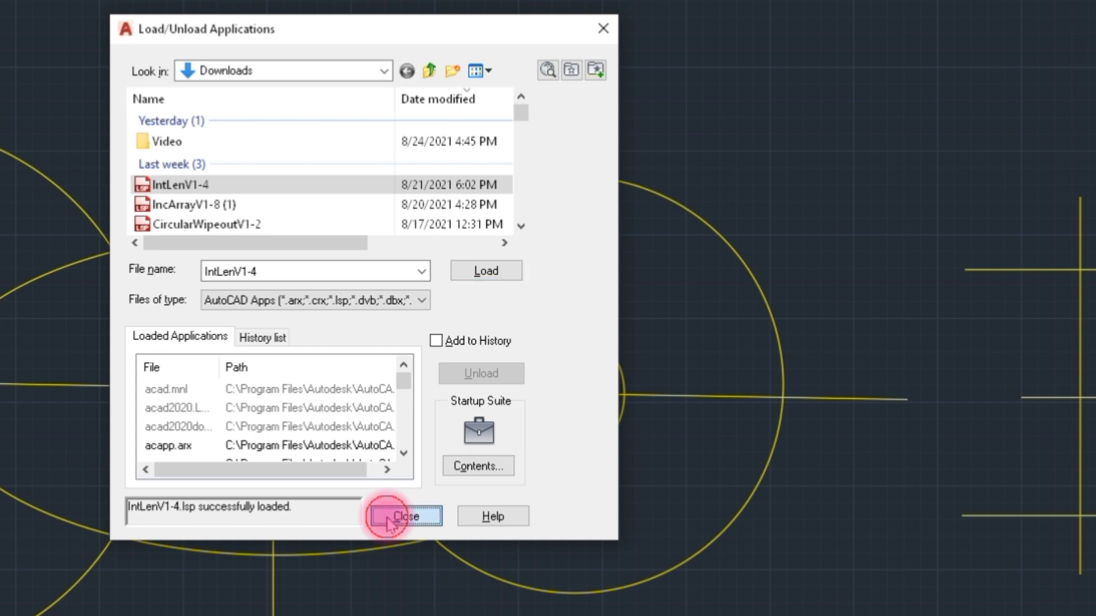
{"action": "left_click", "coordinate": [406, 516]}
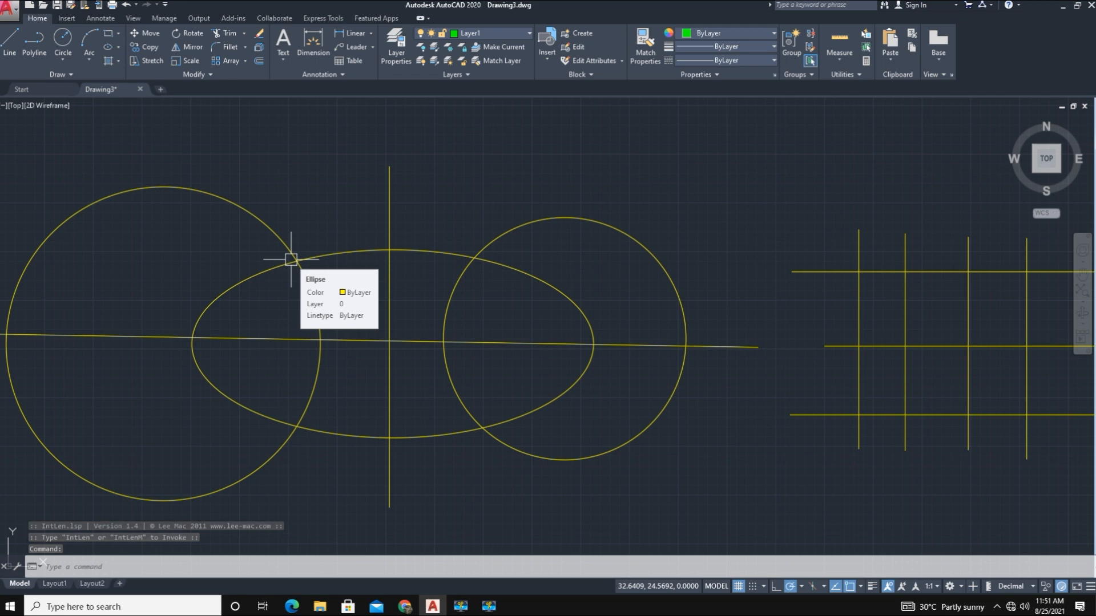
Run INTLENM on the long horizontal line through the circles and ellipse to label its segment lengths between intersections.
{"action": "type", "text": "IN"}
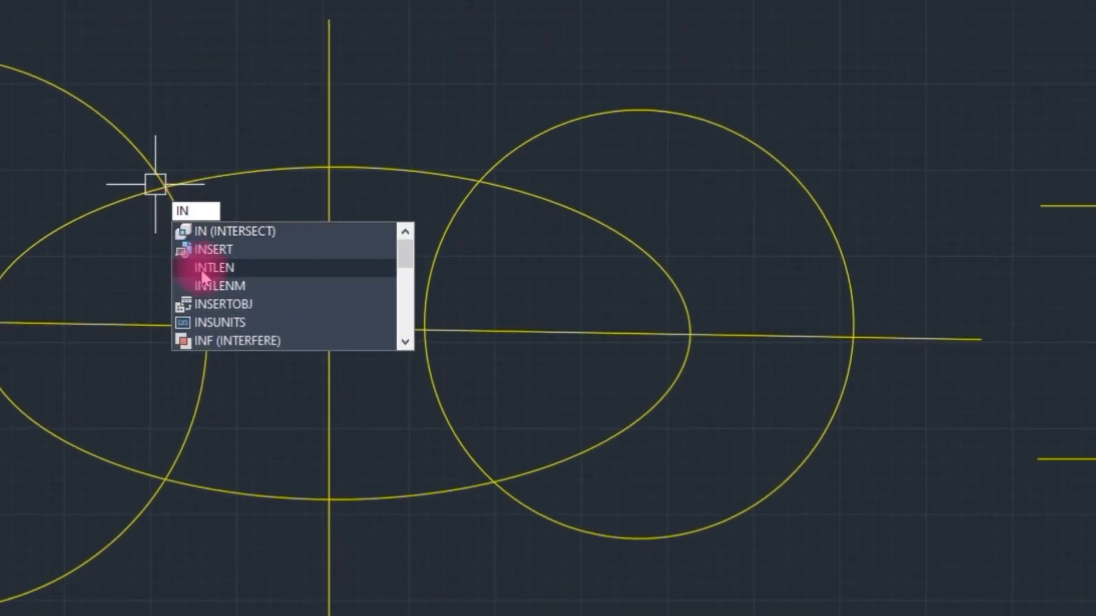
{"action": "left_click", "coordinate": [215, 283]}
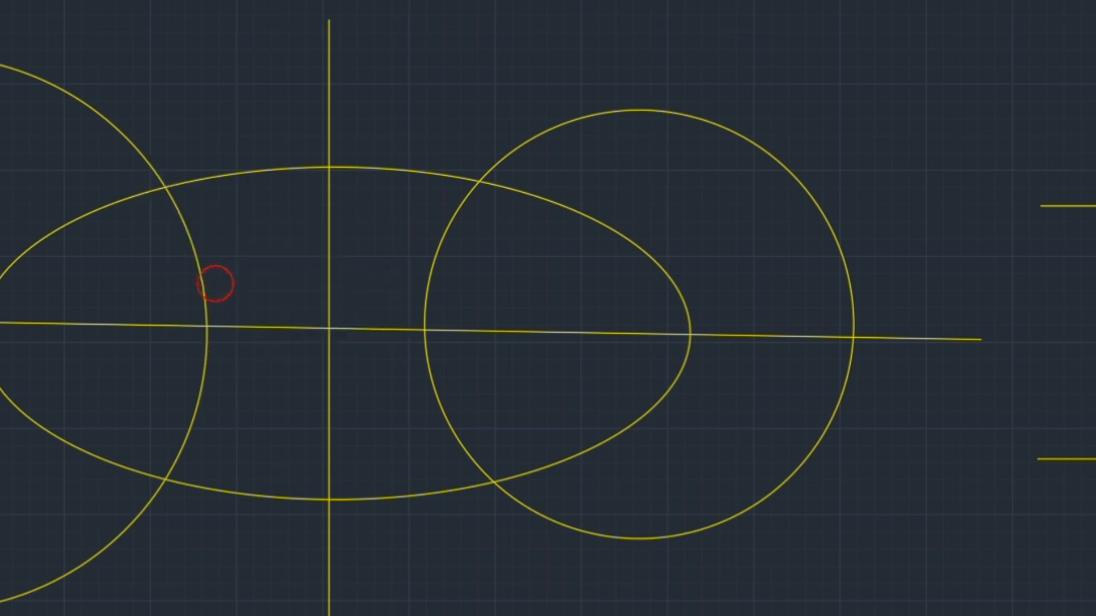
{"action": "left_click", "coordinate": [111, 316]}
{"action": "key", "text": "Return"}
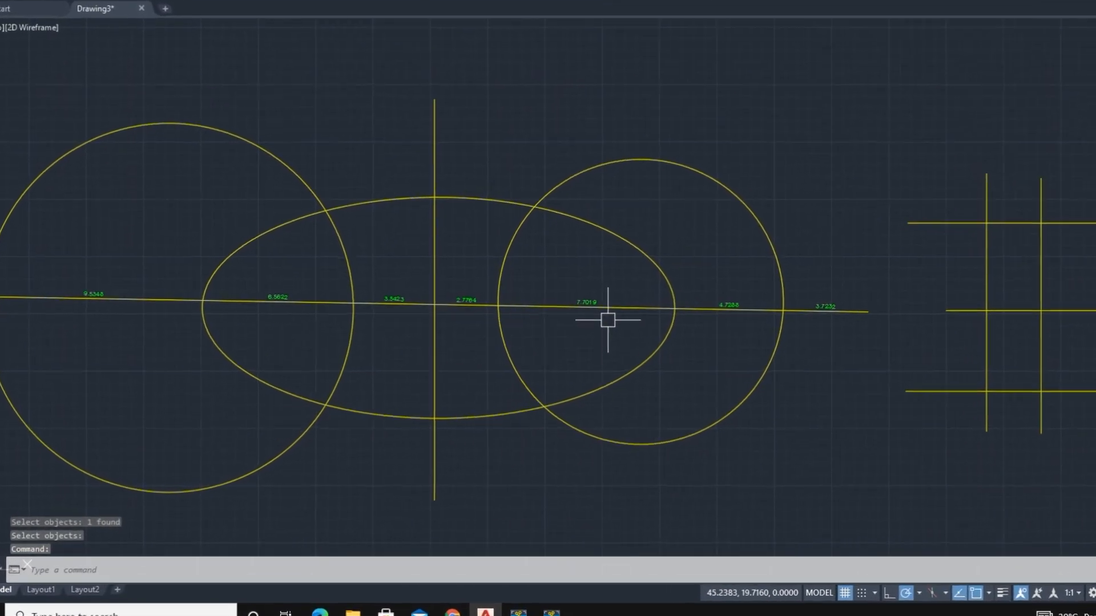
Add a linear dimension along the long line from the smaller circle's near crossing to the ellipse's far end, placed above the line.
{"action": "scroll", "coordinate": [608, 320], "scroll_direction": "up", "scroll_amount": 4}
{"action": "scroll", "coordinate": [554, 304], "scroll_direction": "up", "scroll_amount": 3}
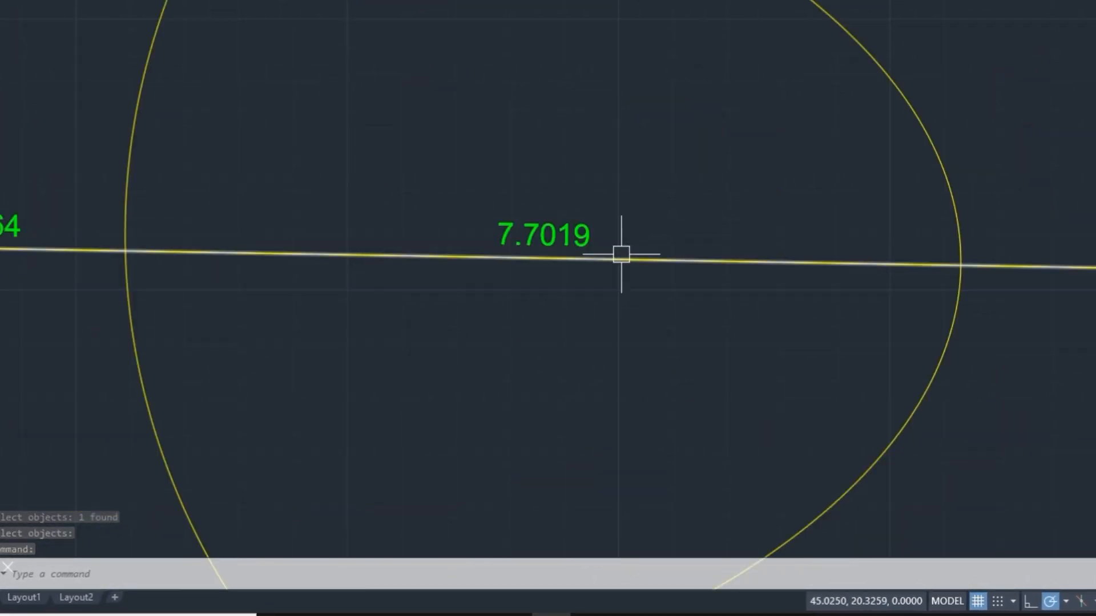
{"action": "left_click", "coordinate": [355, 31]}
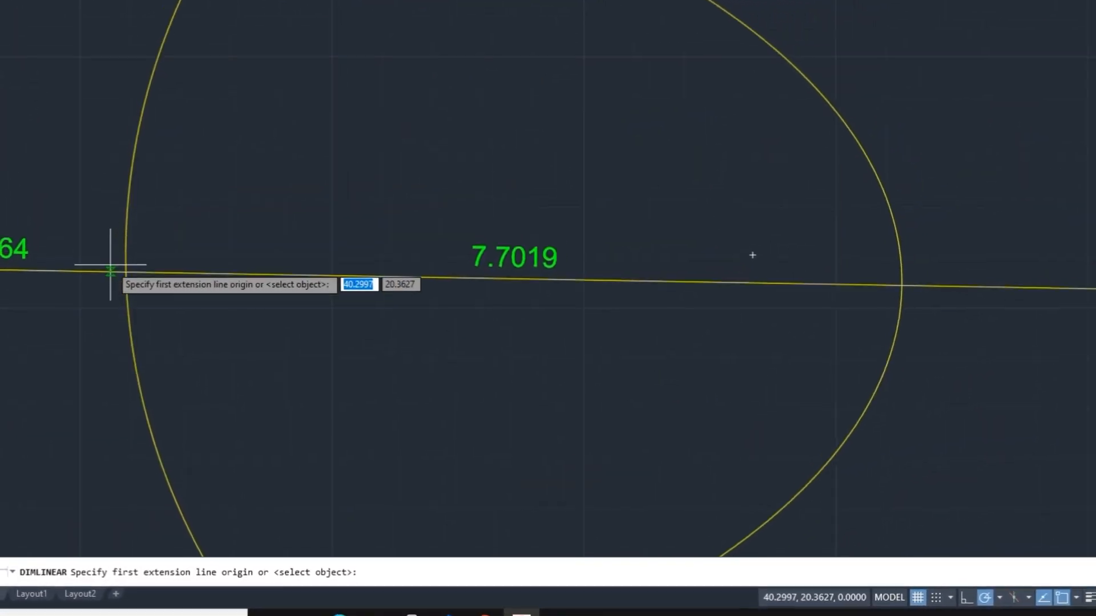
{"action": "left_click", "coordinate": [125, 251]}
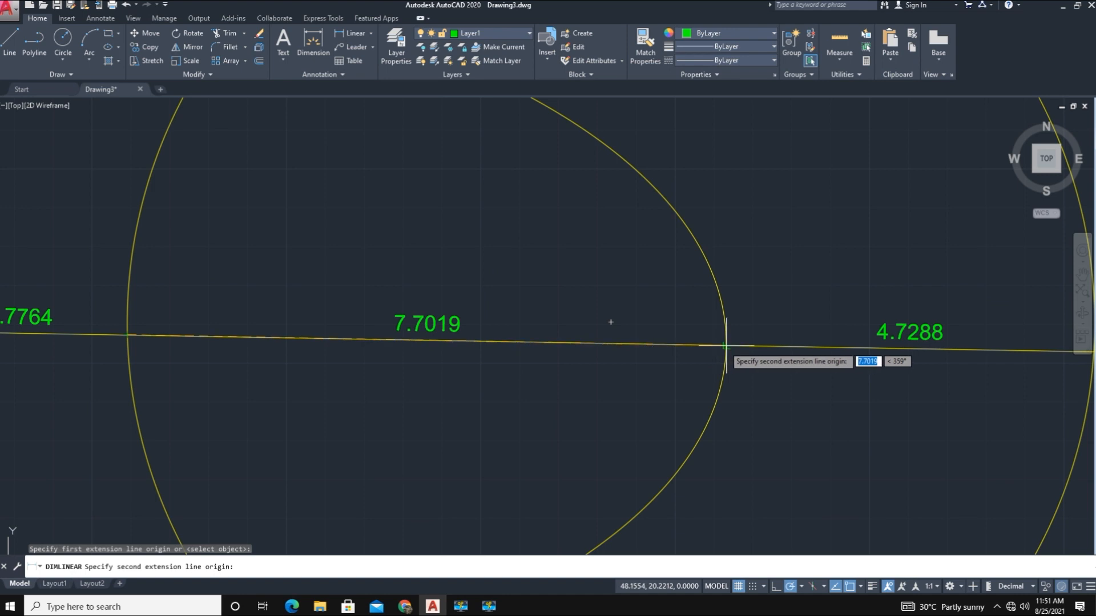
{"action": "left_click", "coordinate": [713, 347]}
{"action": "scroll", "coordinate": [577, 299], "scroll_direction": "down", "scroll_amount": 6}
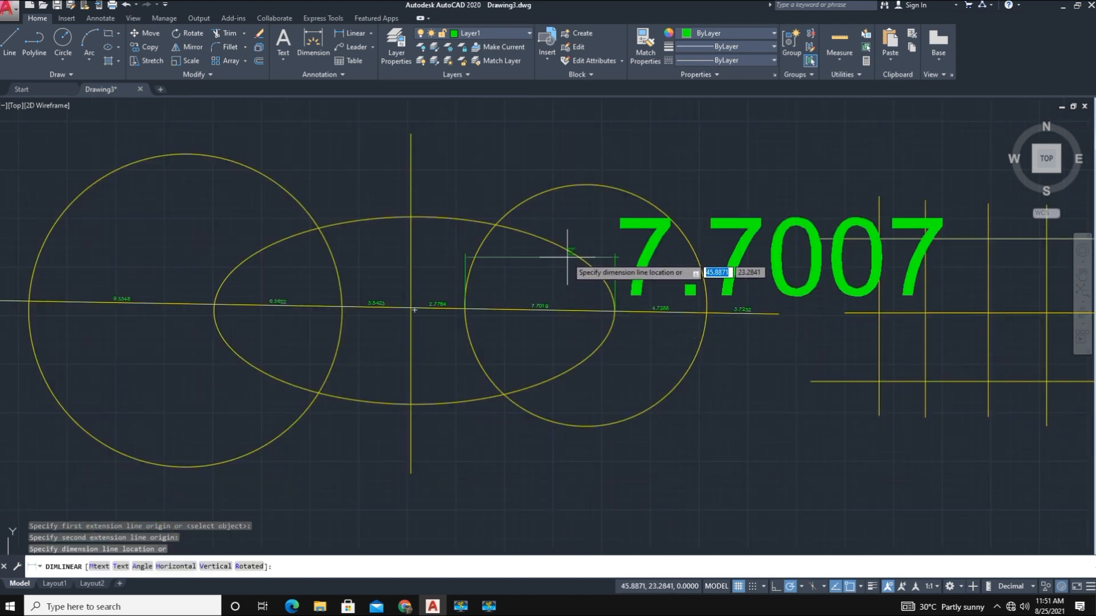
{"action": "left_click", "coordinate": [551, 266]}
{"action": "scroll", "coordinate": [539, 272], "scroll_direction": "up", "scroll_amount": 3}
{"action": "middle_click_drag", "start_coordinate": [539, 271], "coordinate": [354, 284]}
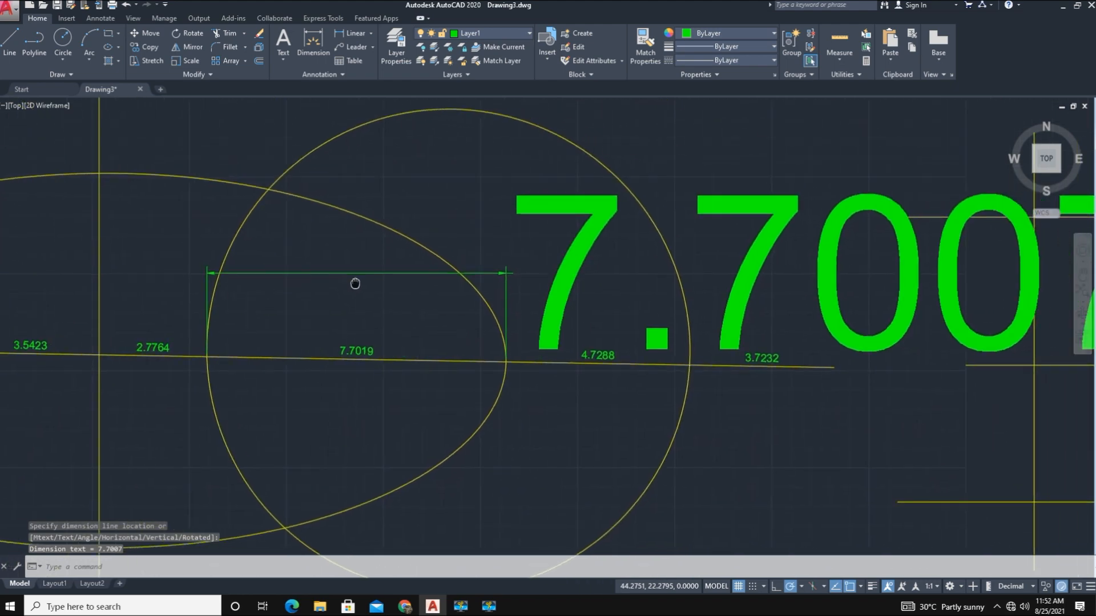
{"action": "left_click", "coordinate": [571, 240]}
{"action": "left_click", "coordinate": [569, 240]}
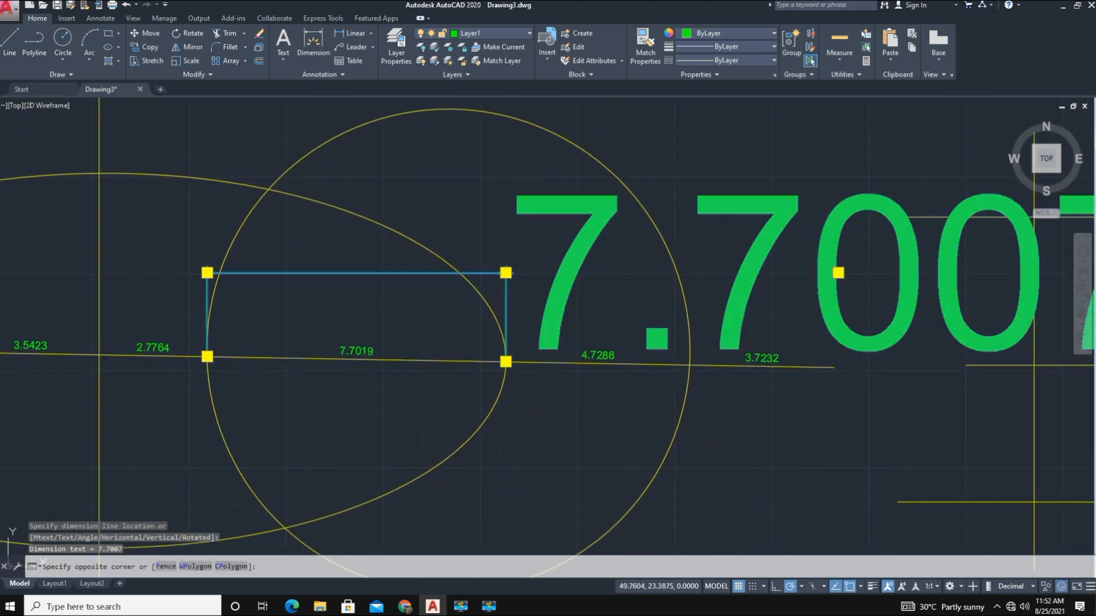
{"action": "key", "text": "Escape"}
{"action": "key", "text": "Escape"}
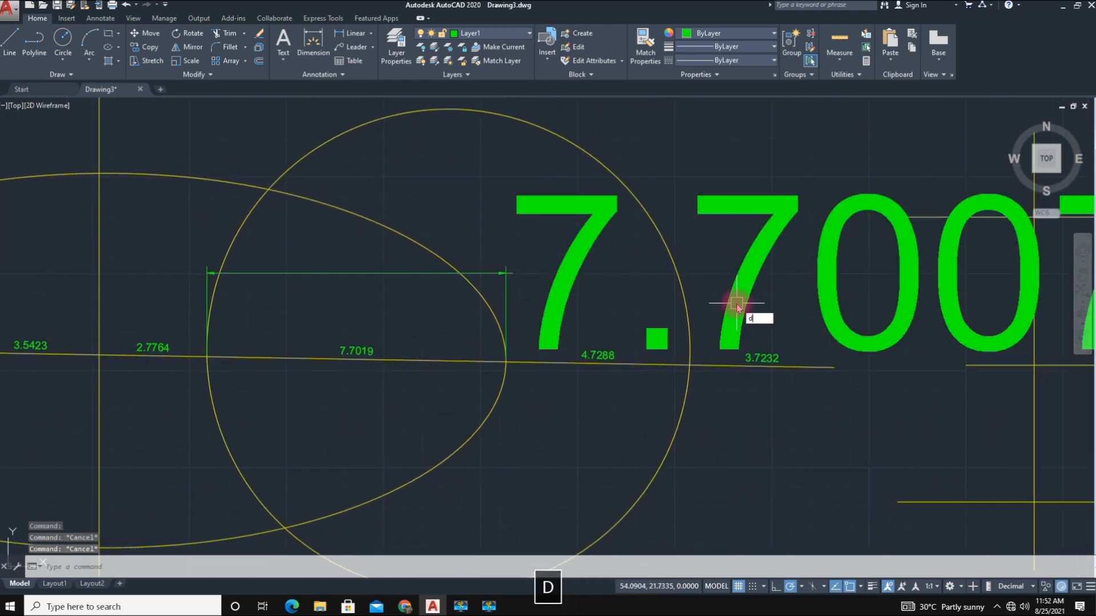
Open the Standard dimension style for modification and bring up the text style editor from its text settings.
{"action": "key", "text": "space"}
{"action": "left_click", "coordinate": [666, 277]}
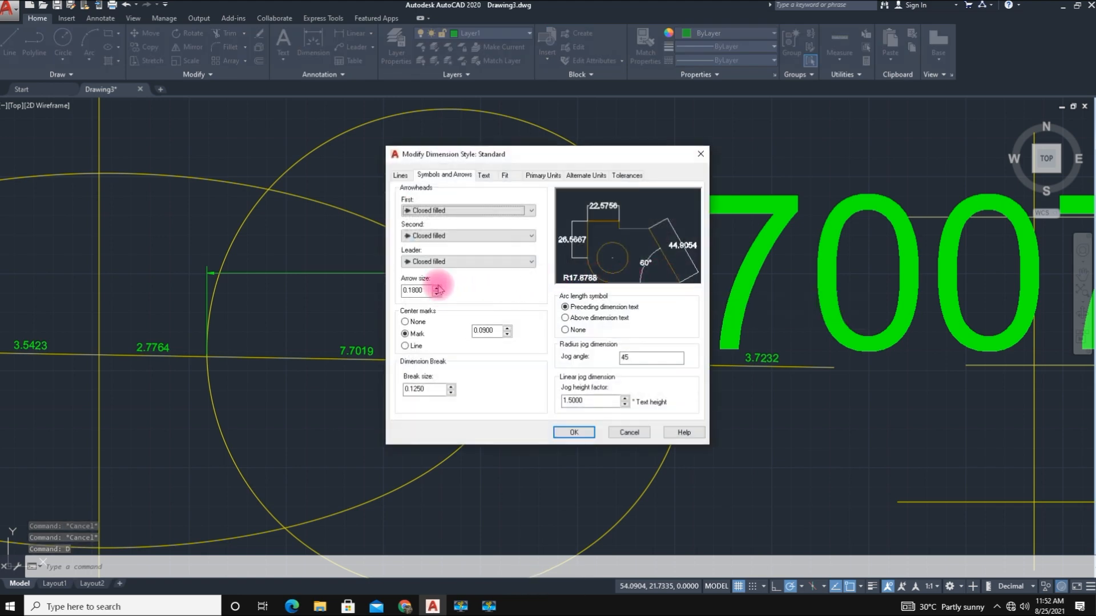
{"action": "left_click", "coordinate": [485, 177]}
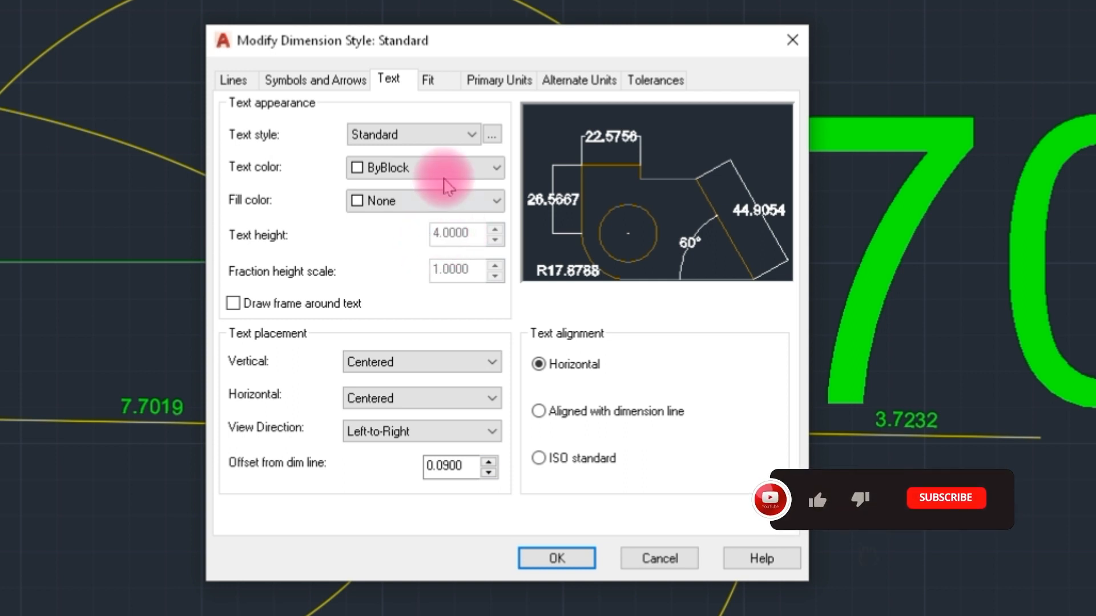
{"action": "left_click", "coordinate": [437, 134]}
{"action": "left_click", "coordinate": [437, 139]}
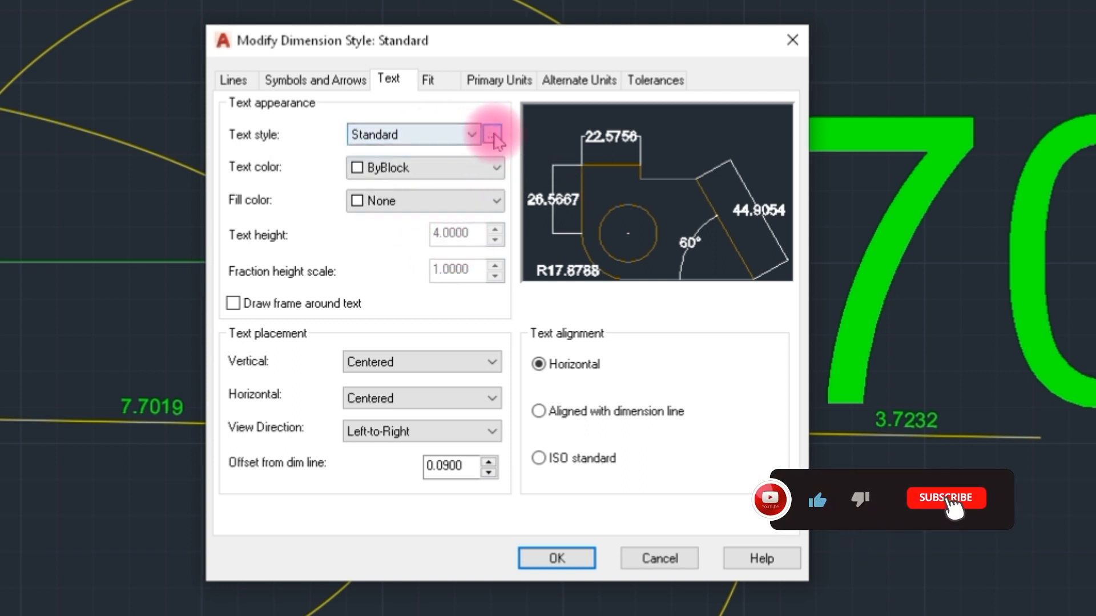
{"action": "left_click", "coordinate": [495, 136]}
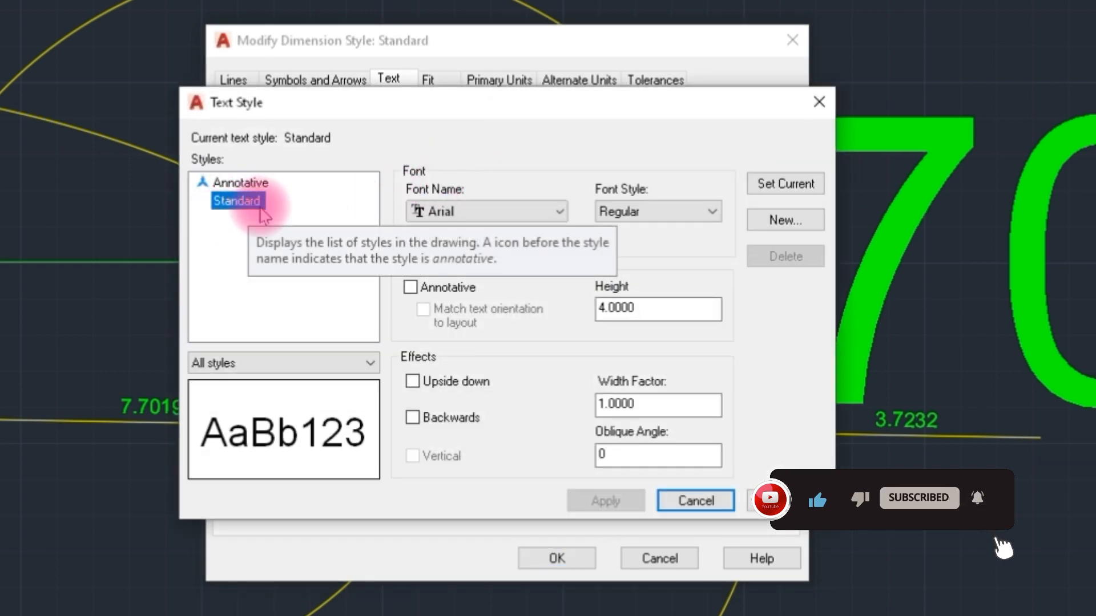
{"action": "left_click_drag", "start_coordinate": [660, 308], "coordinate": [540, 322]}
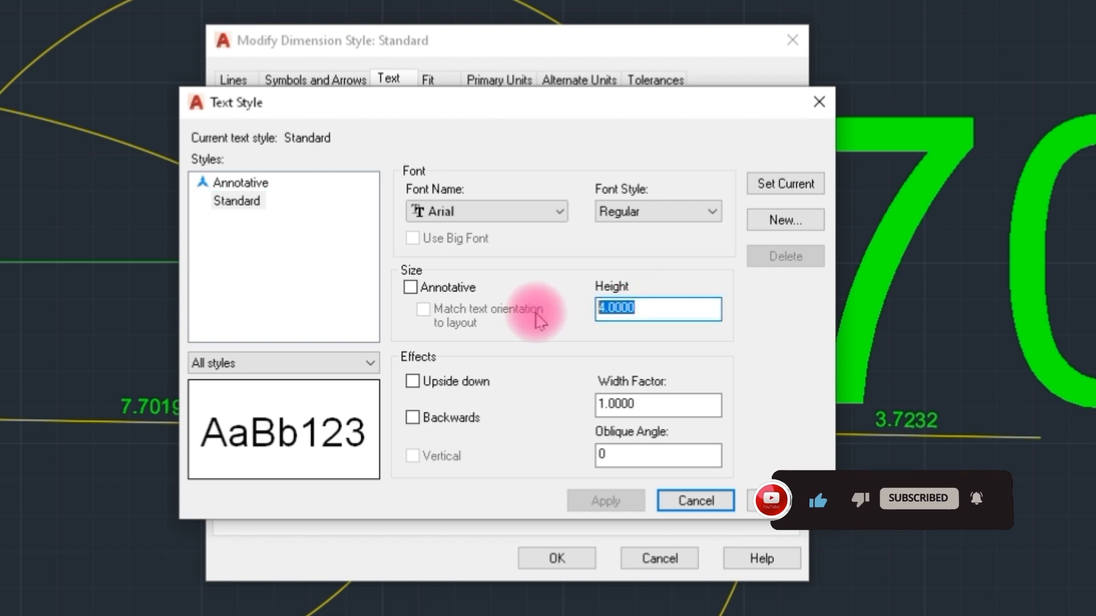
Create a text style named dim with a height of 0.4 and close the text style editor.
{"action": "left_click", "coordinate": [779, 221]}
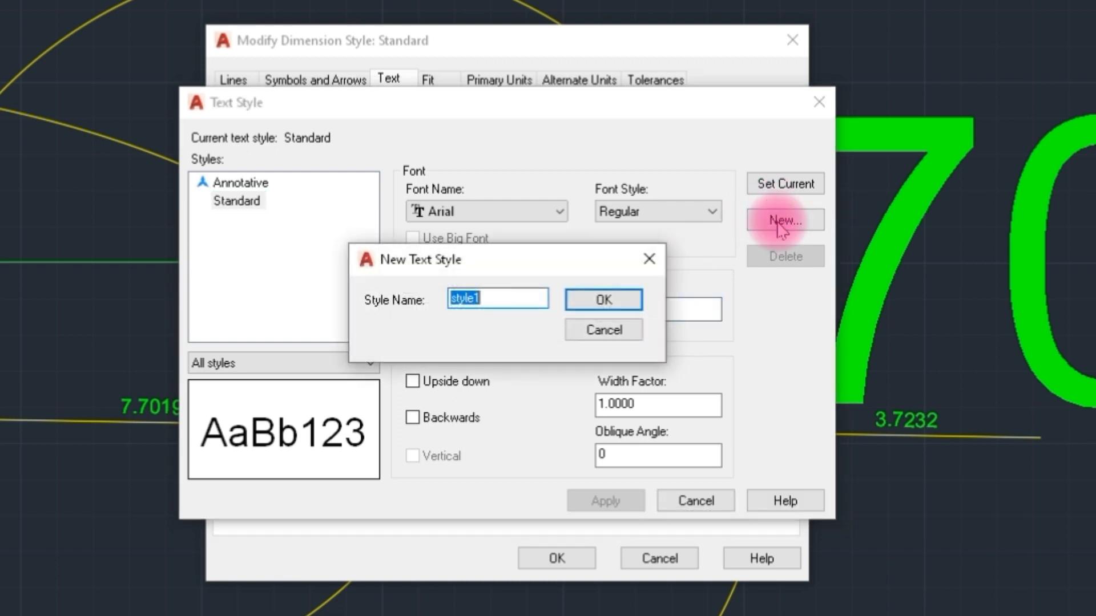
{"action": "left_click", "coordinate": [581, 302]}
{"action": "type", "text": "dim"}
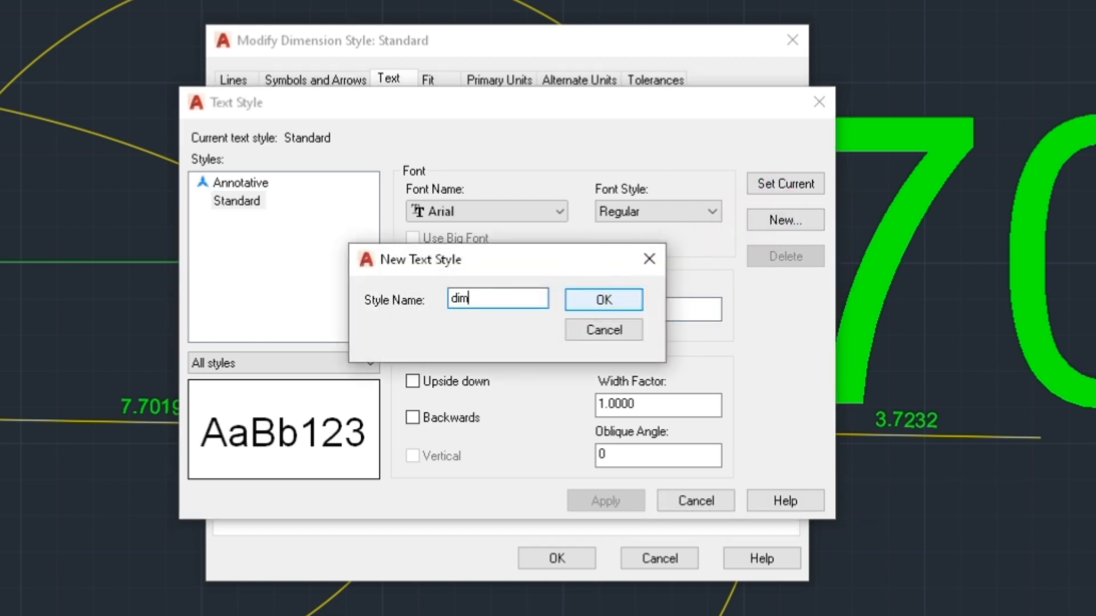
{"action": "left_click", "coordinate": [605, 300]}
{"action": "double_click", "coordinate": [663, 307]}
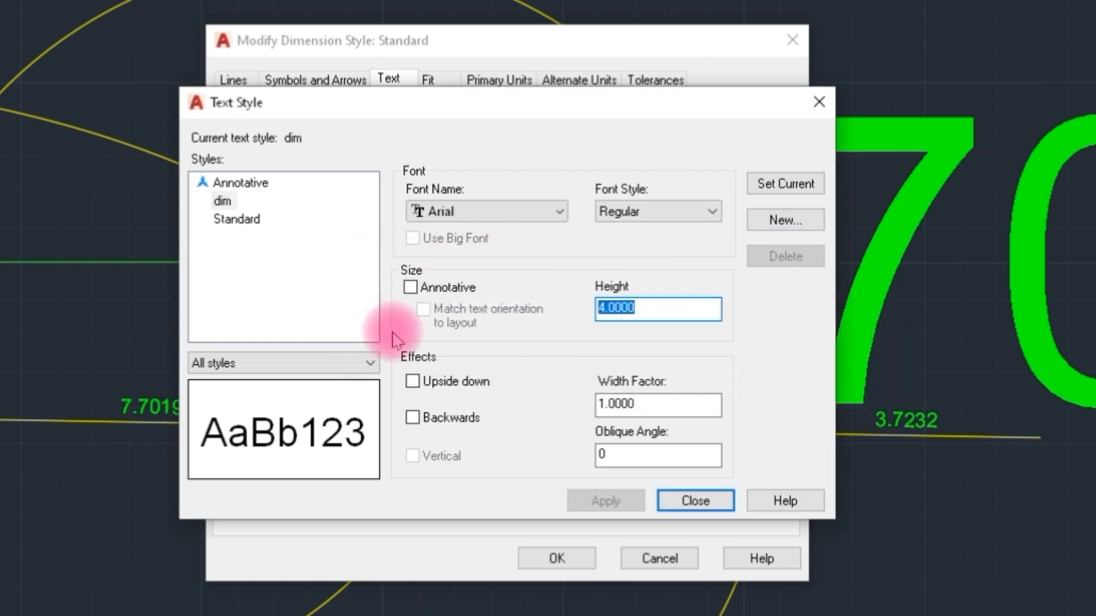
{"action": "type", "text": "1"}
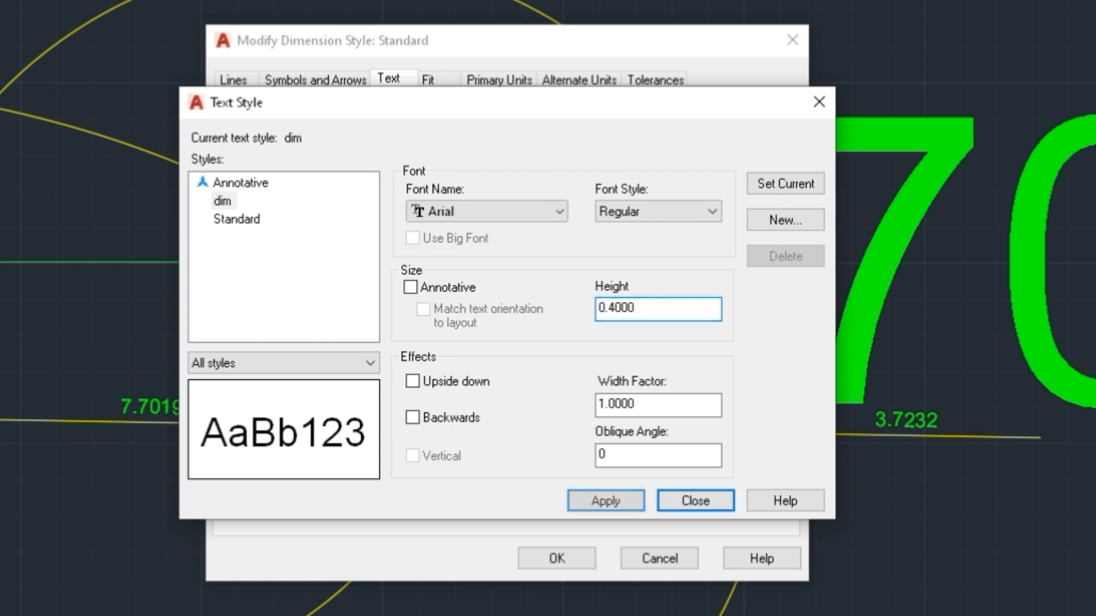
{"action": "left_click", "coordinate": [688, 501]}
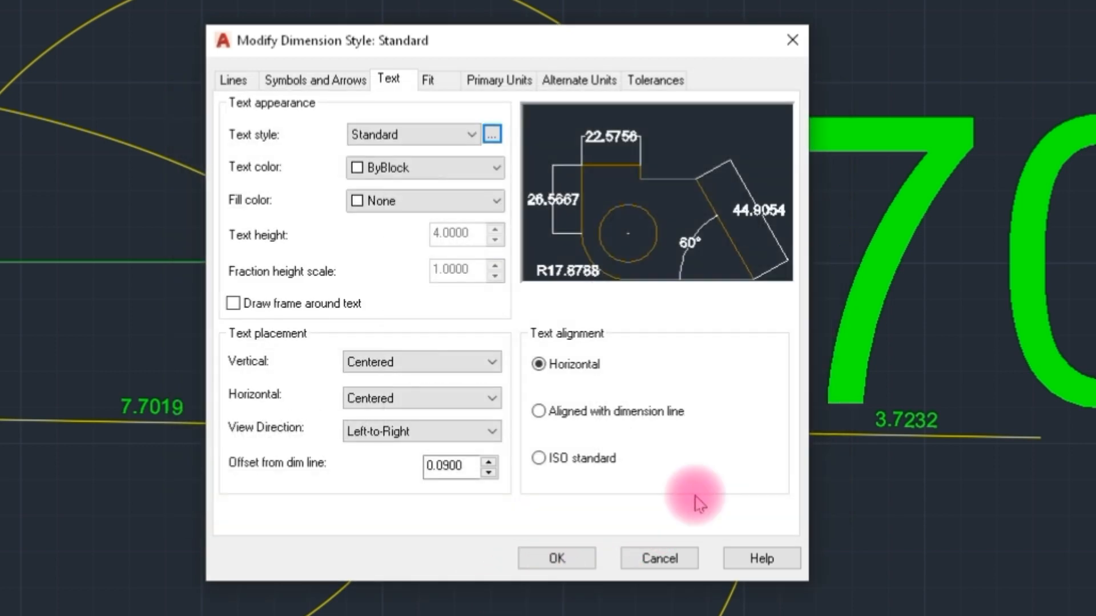
Assign the dim text style and ByLayer text color to the Standard dimension style, and make that style current.
{"action": "left_click", "coordinate": [436, 135]}
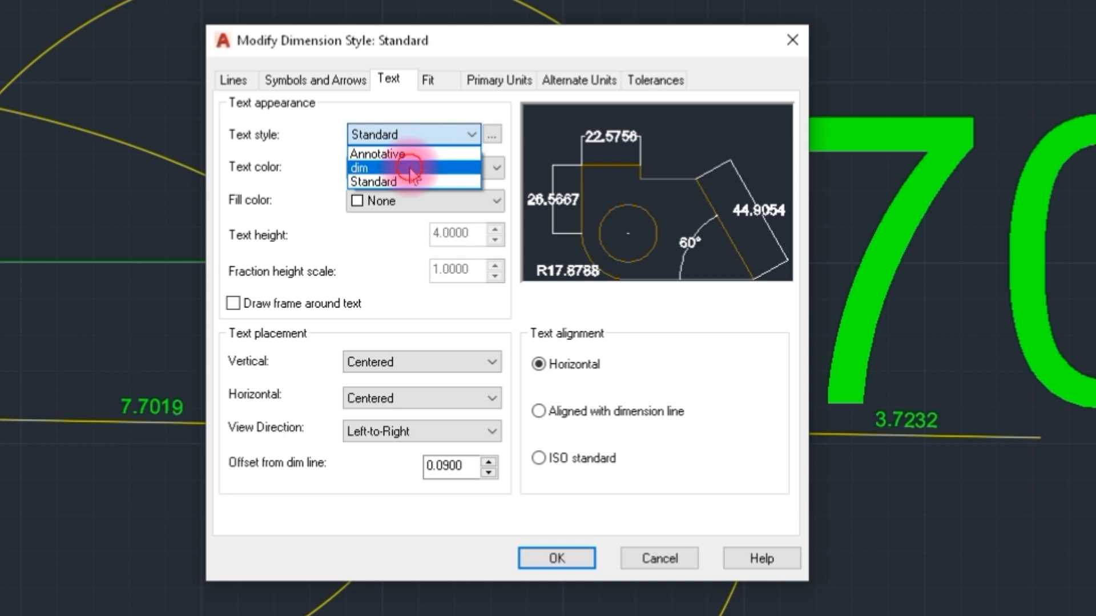
{"action": "left_click", "coordinate": [416, 166]}
{"action": "left_click", "coordinate": [456, 162]}
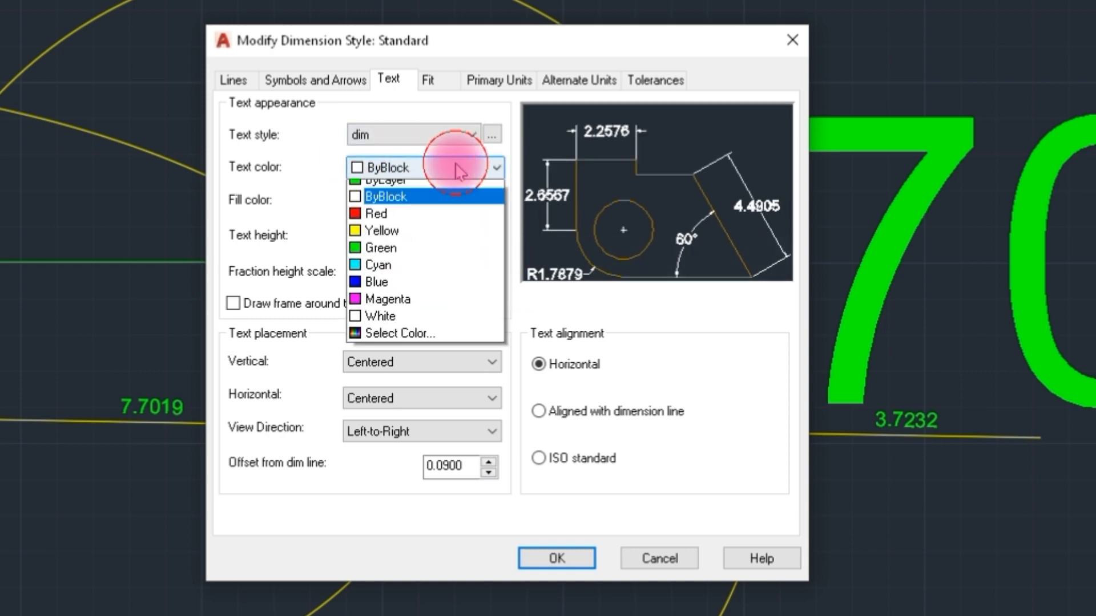
{"action": "left_click", "coordinate": [390, 188]}
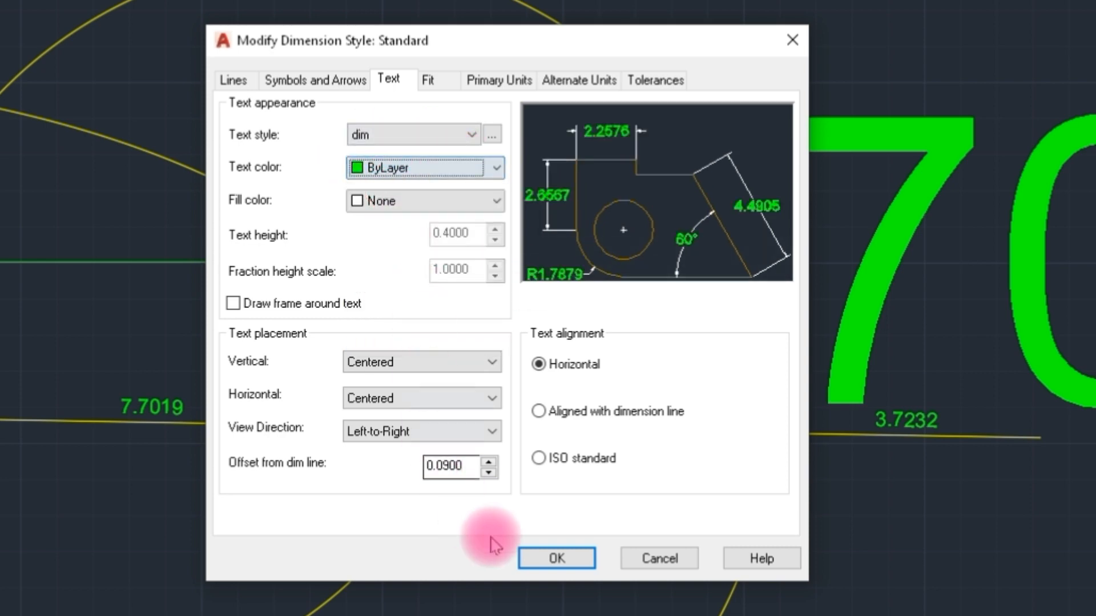
{"action": "left_click", "coordinate": [527, 558]}
{"action": "left_click", "coordinate": [720, 204]}
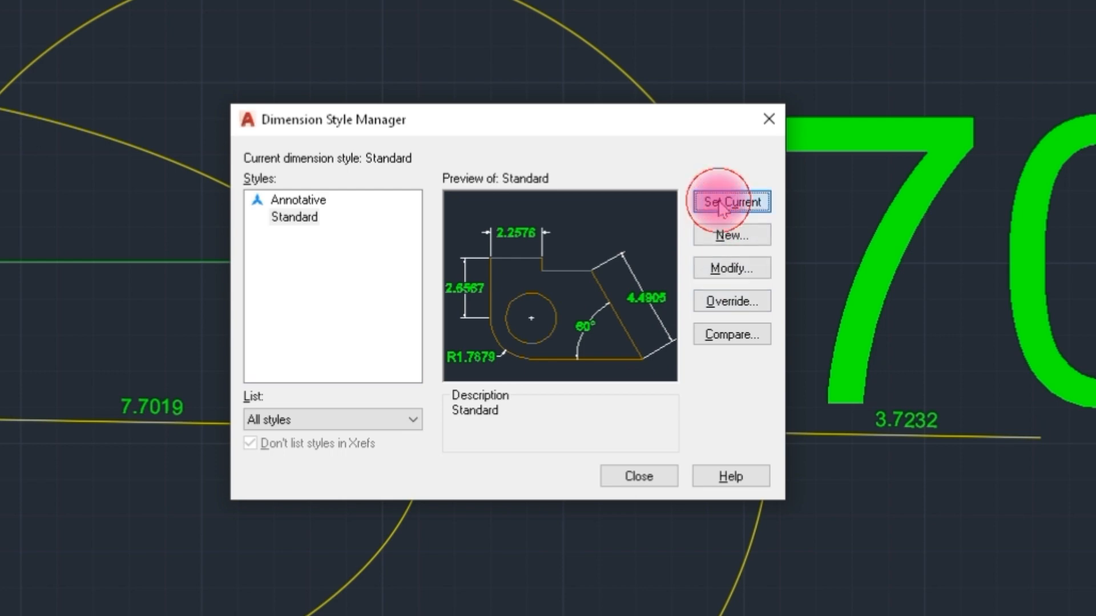
Close the dimension style manager and compare the linear dimension above the long line with the segment label beneath it.
{"action": "left_click", "coordinate": [633, 477]}
{"action": "mouse_move", "coordinate": [99, 308]}
{"action": "middle_mouse_down"}
{"action": "mouse_move", "coordinate": [205, 307]}
{"action": "mouse_move", "coordinate": [344, 248]}
{"action": "middle_mouse_up"}
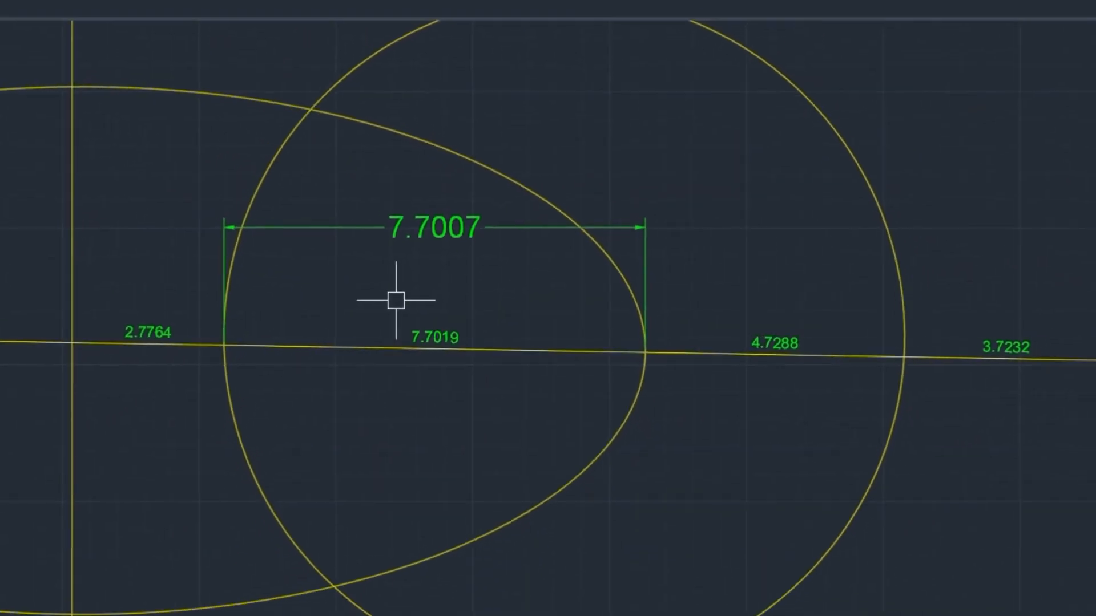
{"action": "scroll", "coordinate": [408, 281], "scroll_direction": "up", "scroll_amount": 3}
{"action": "middle_click_drag", "start_coordinate": [401, 281], "coordinate": [397, 301]}
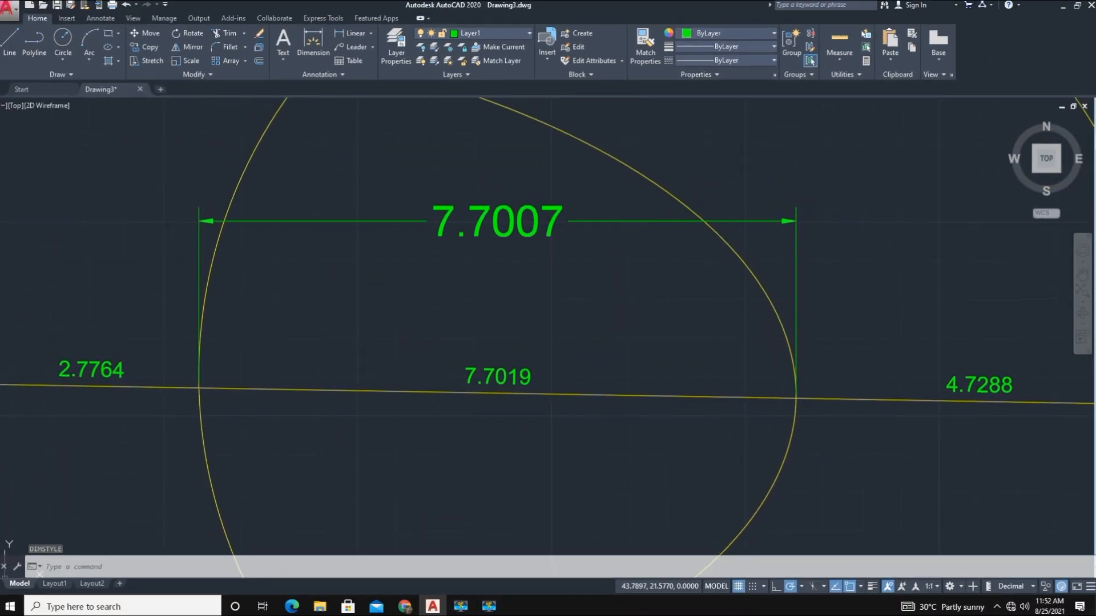
Set the Standard dimension style's linear primary unit precision to 0.000 and close the dimension style manager.
{"action": "key", "text": "space"}
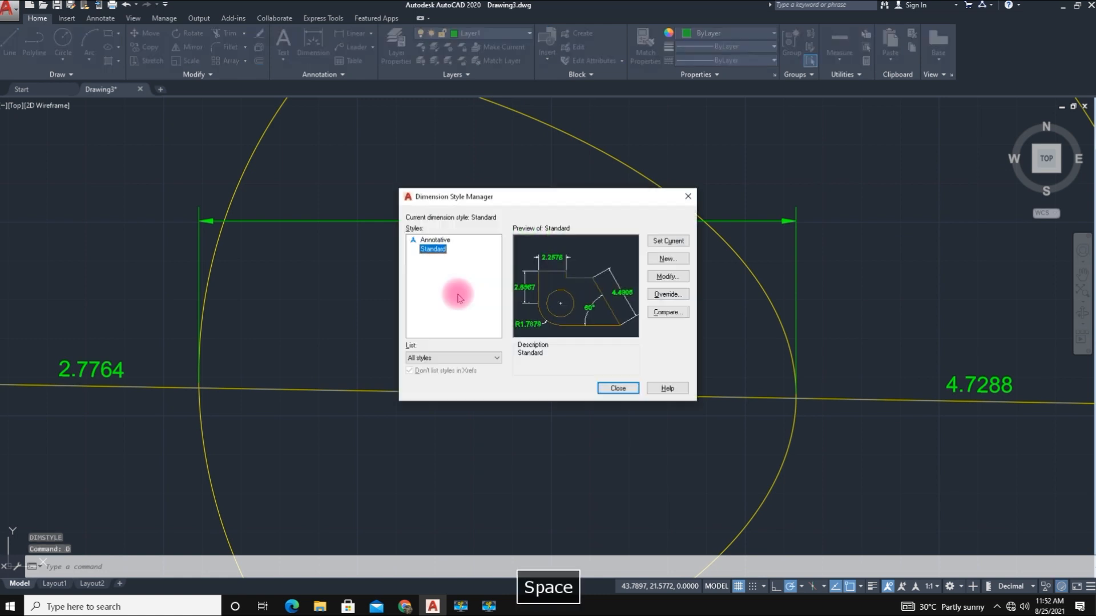
{"action": "left_click", "coordinate": [668, 277]}
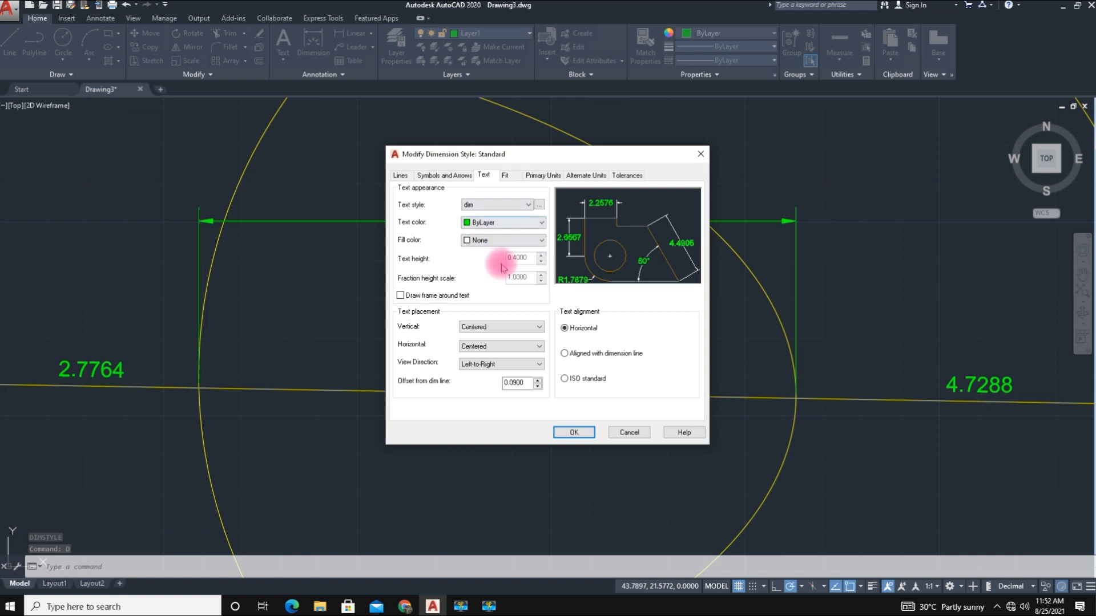
{"action": "left_click", "coordinate": [540, 176]}
{"action": "left_click", "coordinate": [513, 218]}
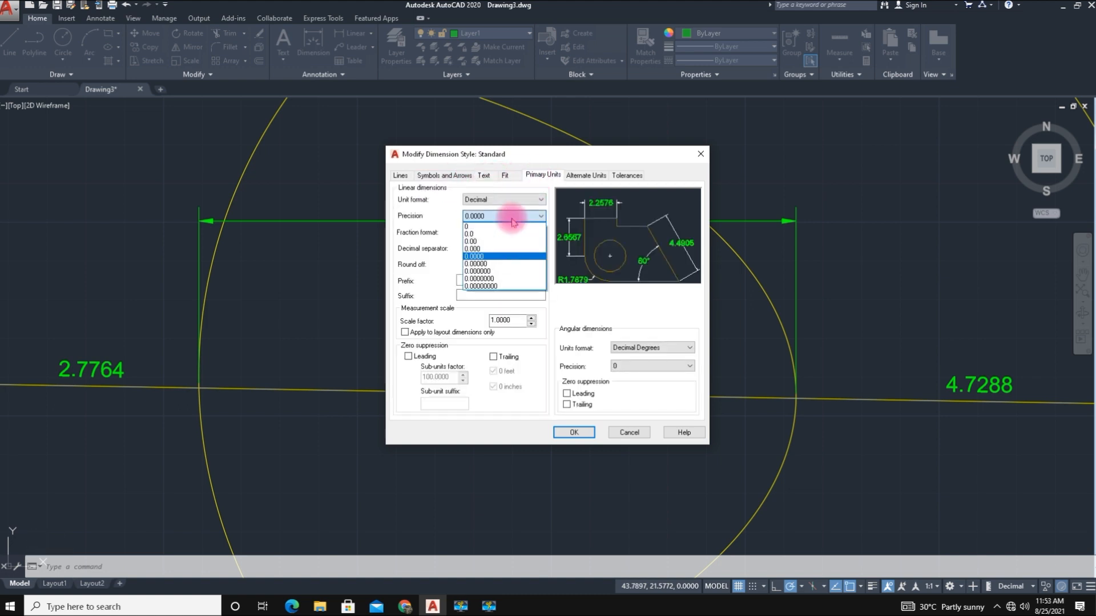
{"action": "left_click", "coordinate": [488, 249]}
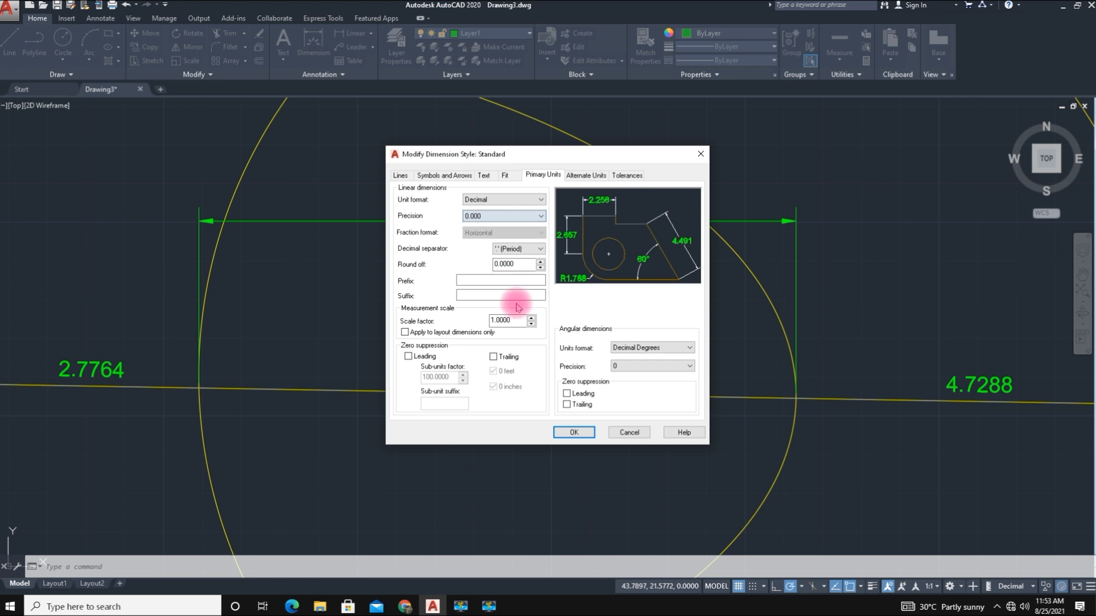
{"action": "left_click", "coordinate": [567, 432]}
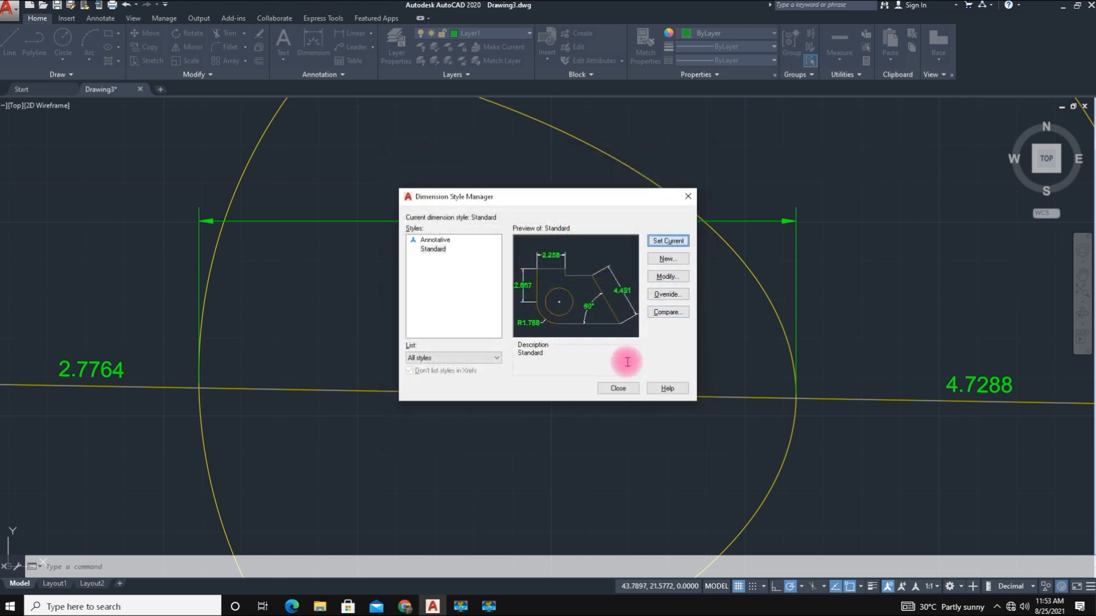
{"action": "left_click", "coordinate": [614, 390]}
{"action": "middle_click_drag", "start_coordinate": [541, 354], "coordinate": [519, 340]}
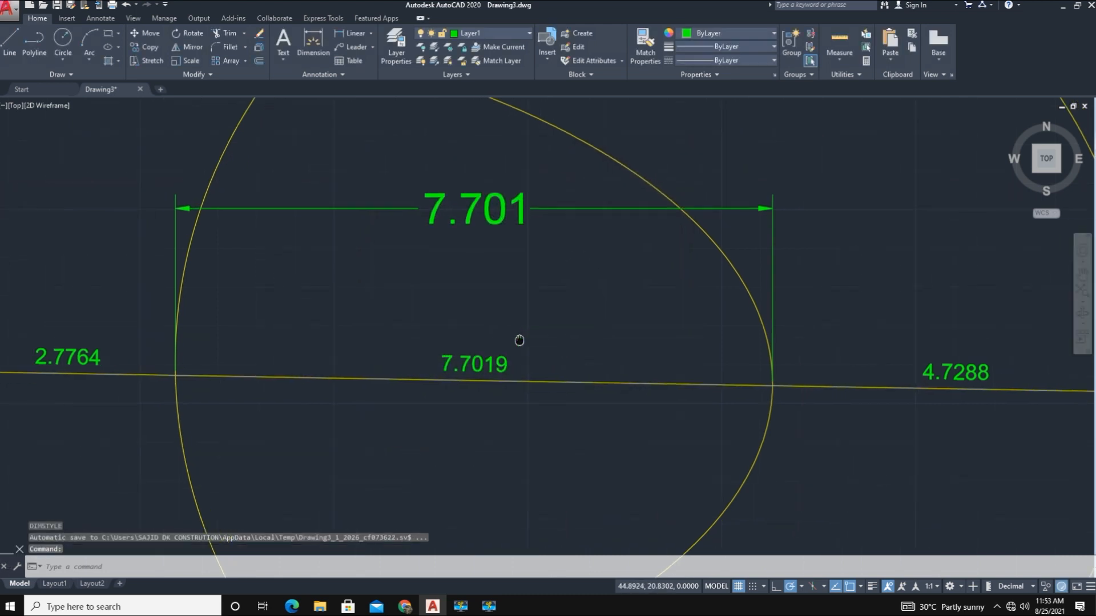
Replace the linear dimension with an aligned one from the smaller circle's near crossing to the ellipse's far end, placed above the long line.
{"action": "left_click", "coordinate": [411, 207]}
{"action": "key", "text": "Delete"}
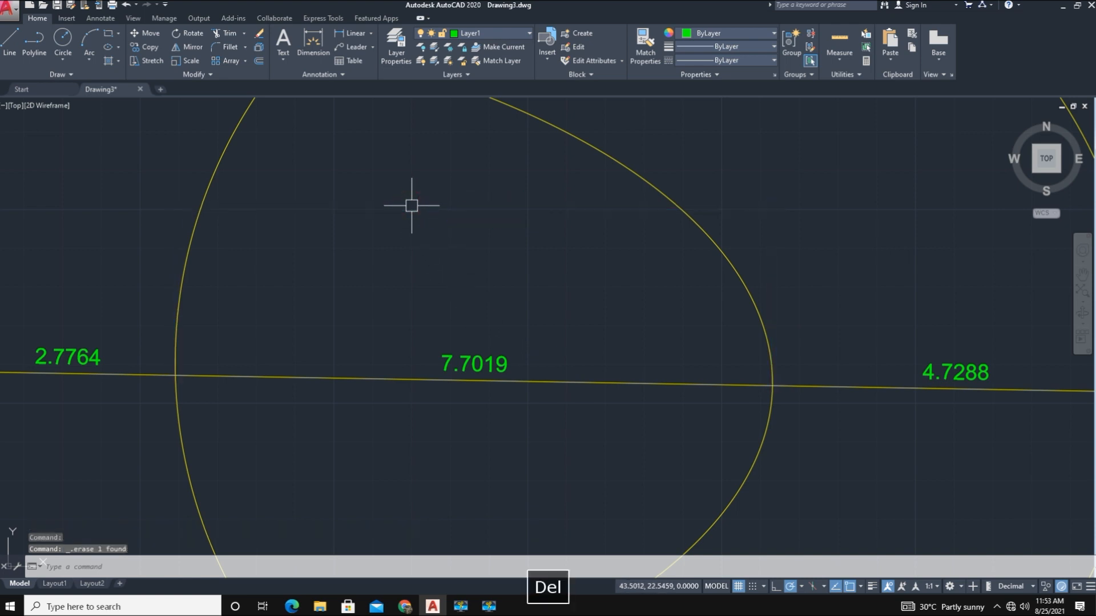
{"action": "left_click", "coordinate": [371, 34]}
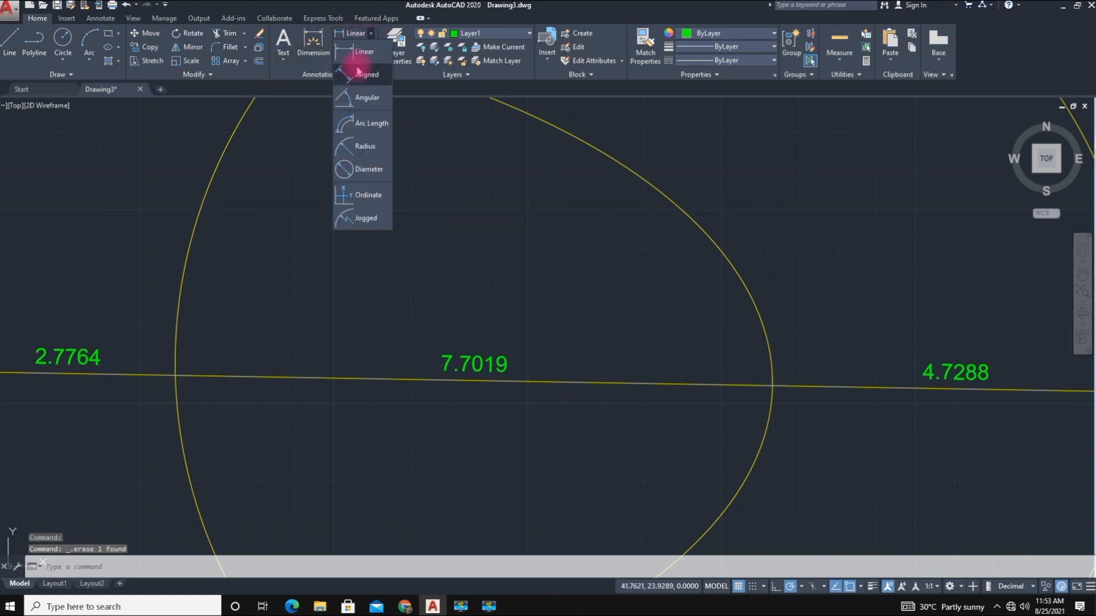
{"action": "left_click", "coordinate": [357, 76]}
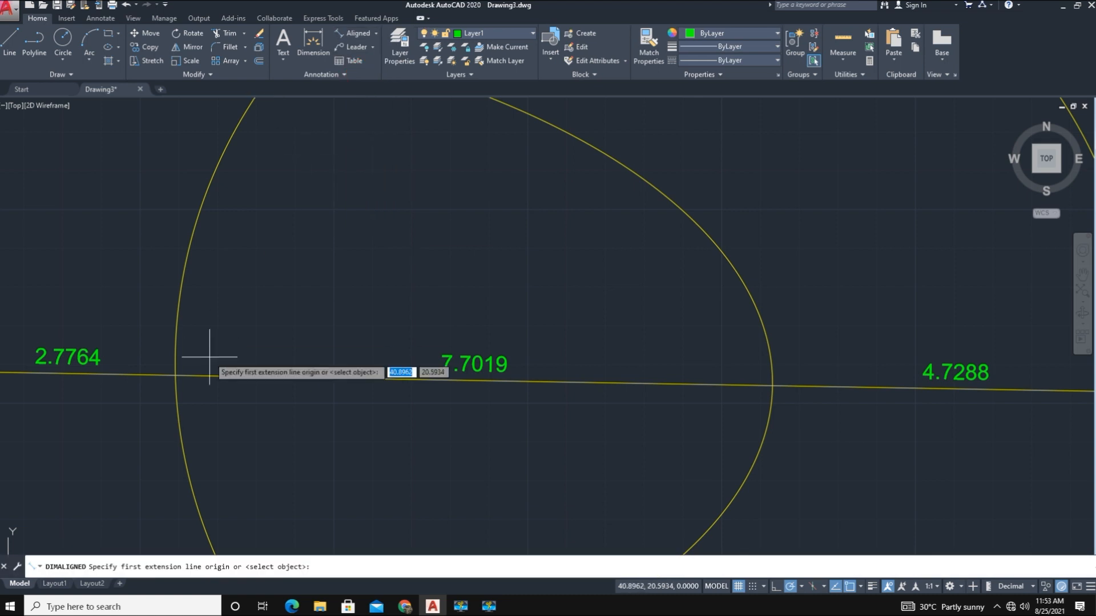
{"action": "left_click", "coordinate": [175, 375]}
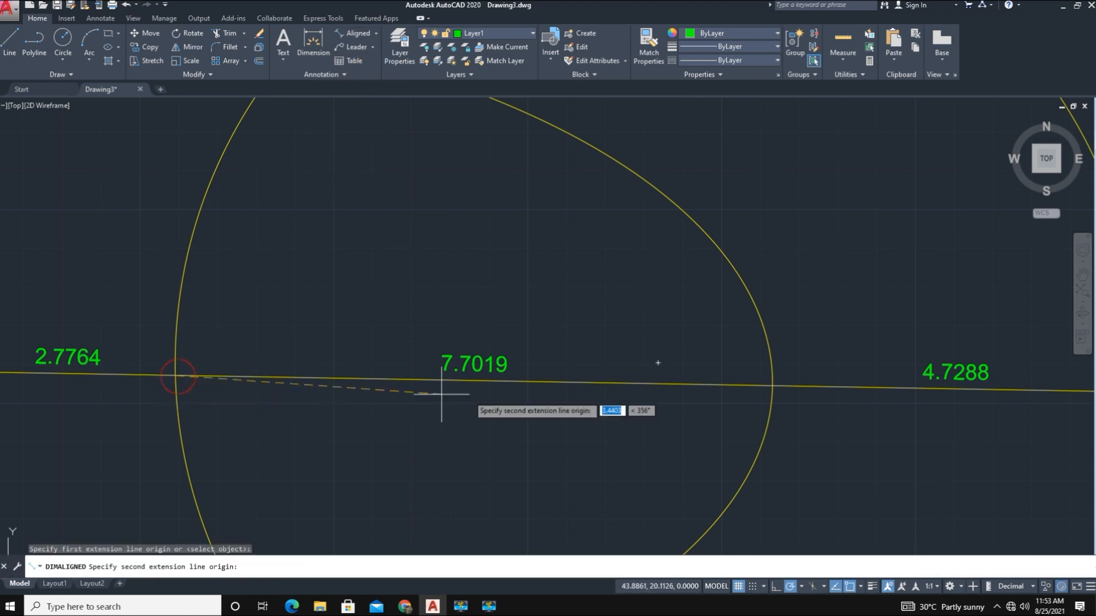
{"action": "left_click", "coordinate": [772, 387]}
{"action": "left_click", "coordinate": [627, 299]}
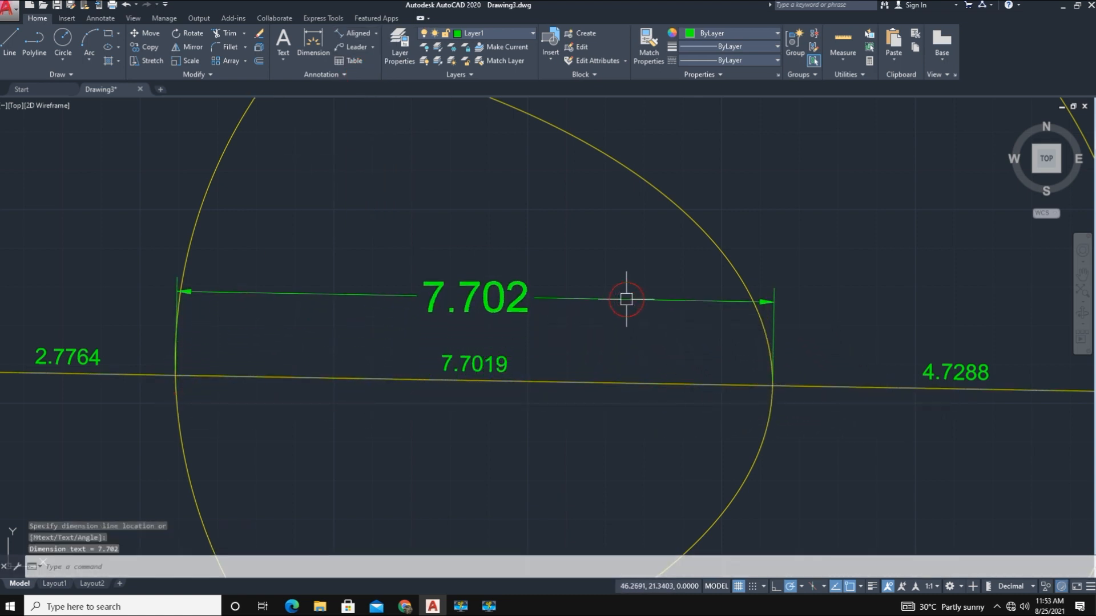
Run INTLEN on the vertical line through the ellipse to label its segment lengths between intersections.
{"action": "middle_click_drag", "start_coordinate": [465, 328], "coordinate": [901, 295]}
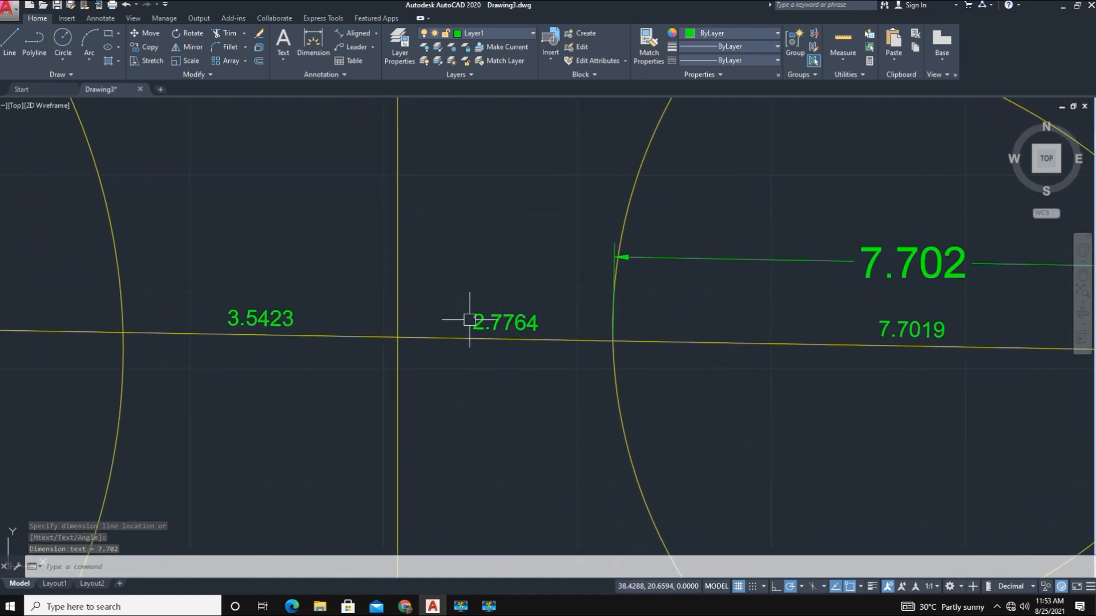
{"action": "scroll", "coordinate": [540, 299], "scroll_direction": "down", "scroll_amount": 5}
{"action": "mouse_move", "coordinate": [687, 323]}
{"action": "middle_mouse_down"}
{"action": "mouse_move", "coordinate": [249, 318]}
{"action": "mouse_move", "coordinate": [464, 323]}
{"action": "middle_mouse_up"}
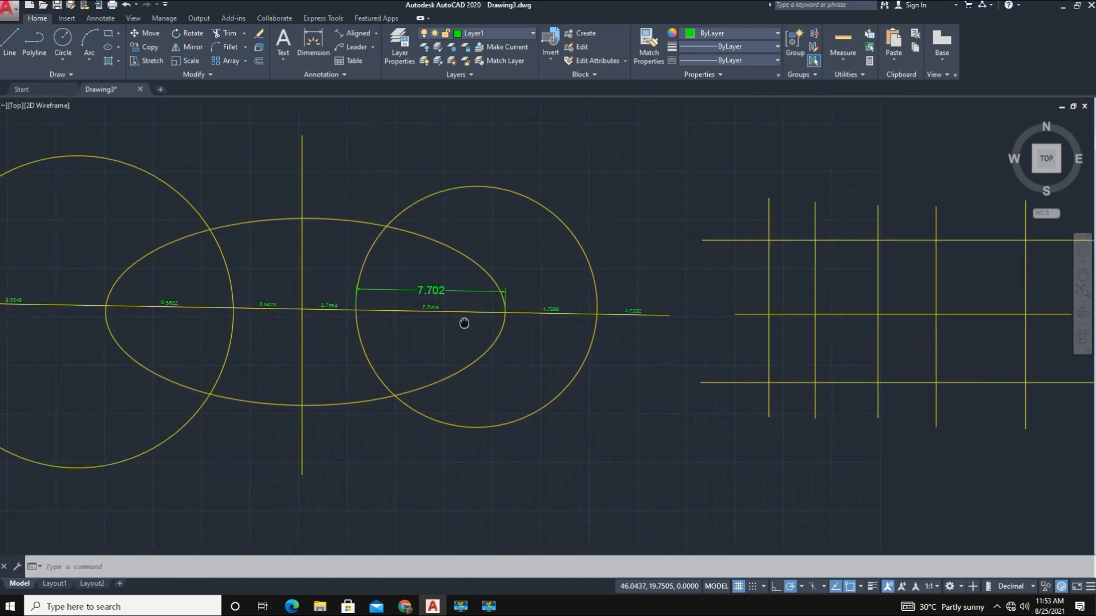
{"action": "middle_click_drag", "start_coordinate": [164, 348], "coordinate": [205, 352]}
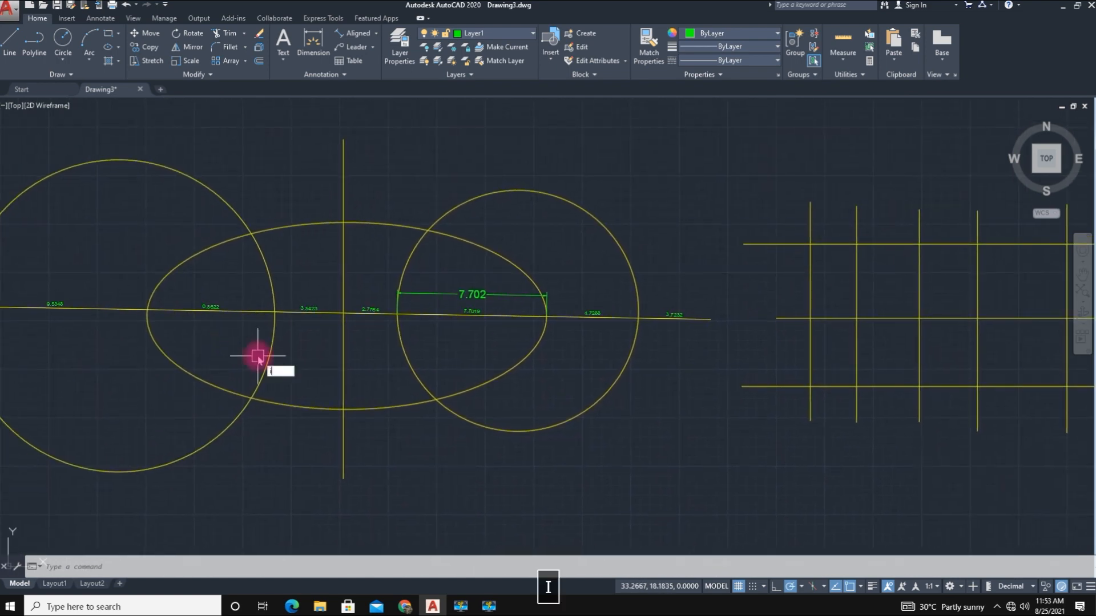
{"action": "type", "text": "N"}
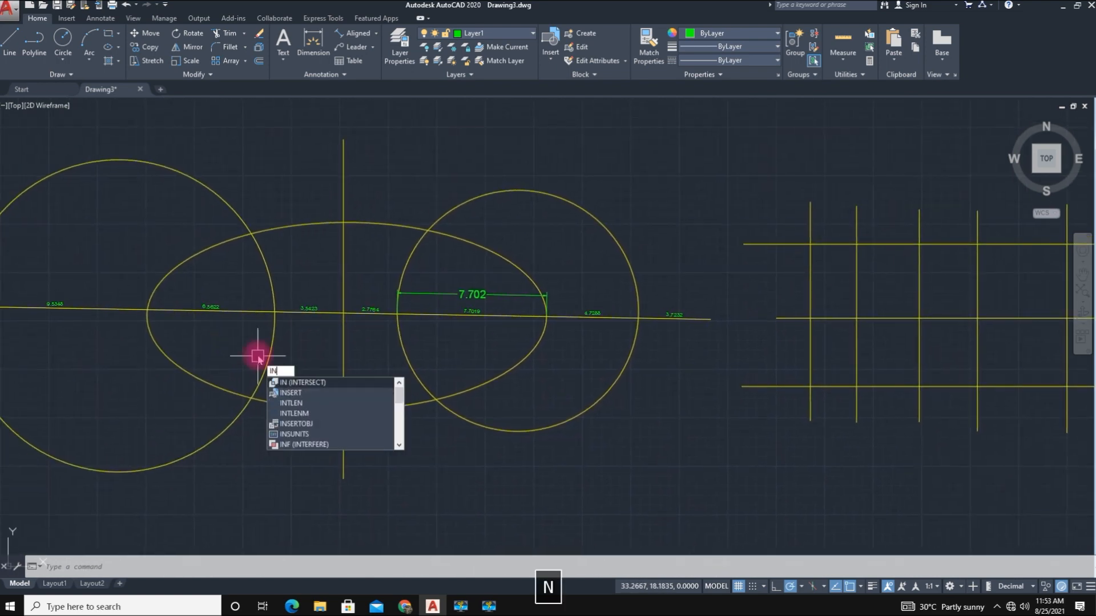
{"action": "left_click", "coordinate": [299, 404]}
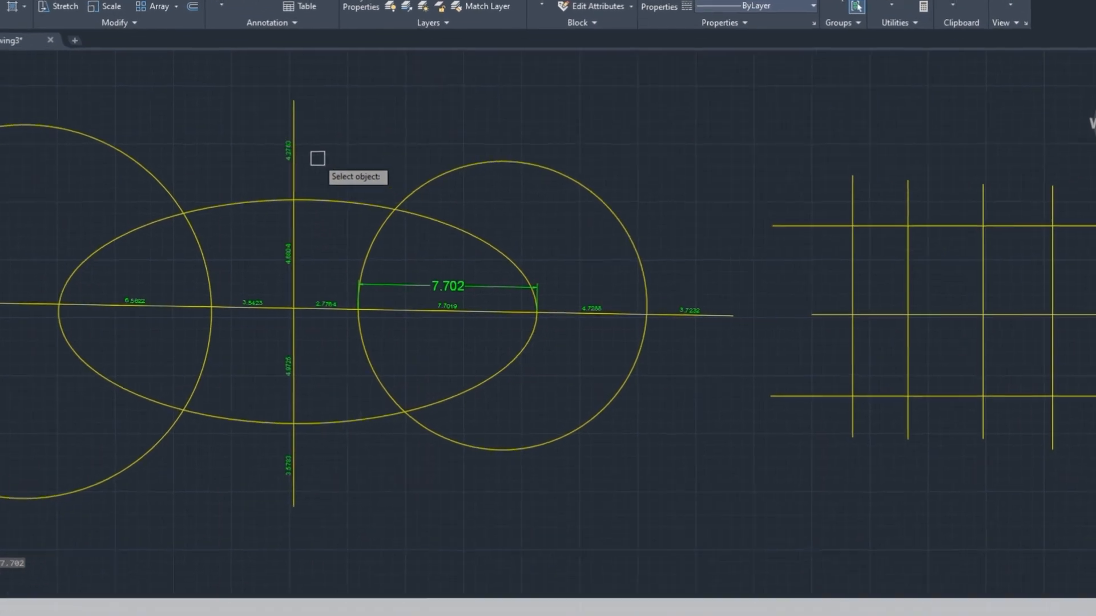
Add an aligned dimension along the vertical line from its crossing with the long line up to the ellipse's top, placed beside the line.
{"action": "scroll", "coordinate": [257, 194], "scroll_direction": "up", "scroll_amount": 3}
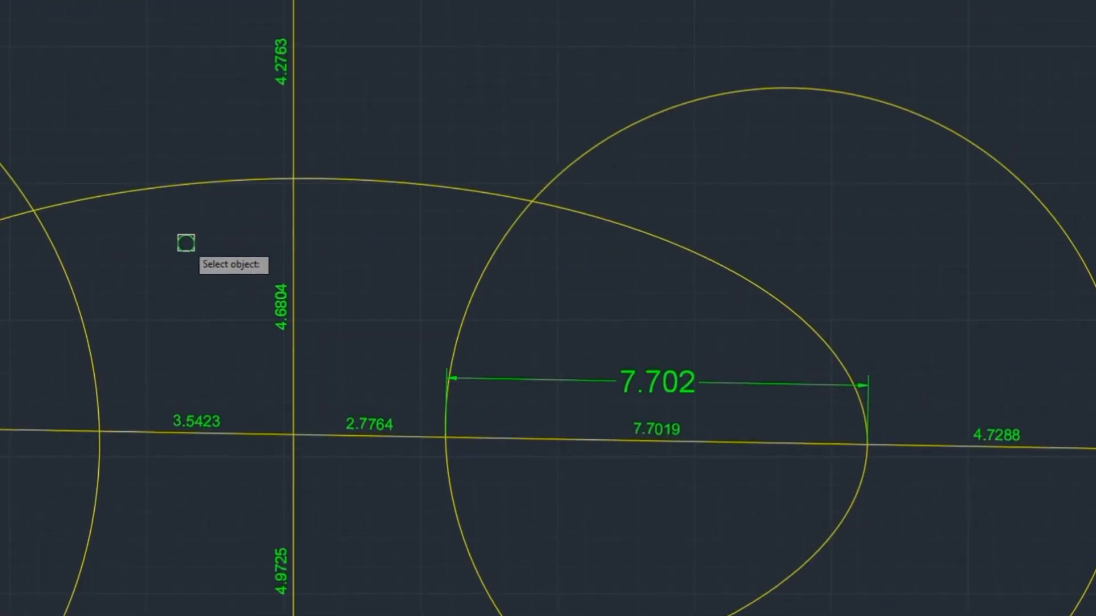
{"action": "middle_click_drag", "start_coordinate": [186, 244], "coordinate": [215, 190]}
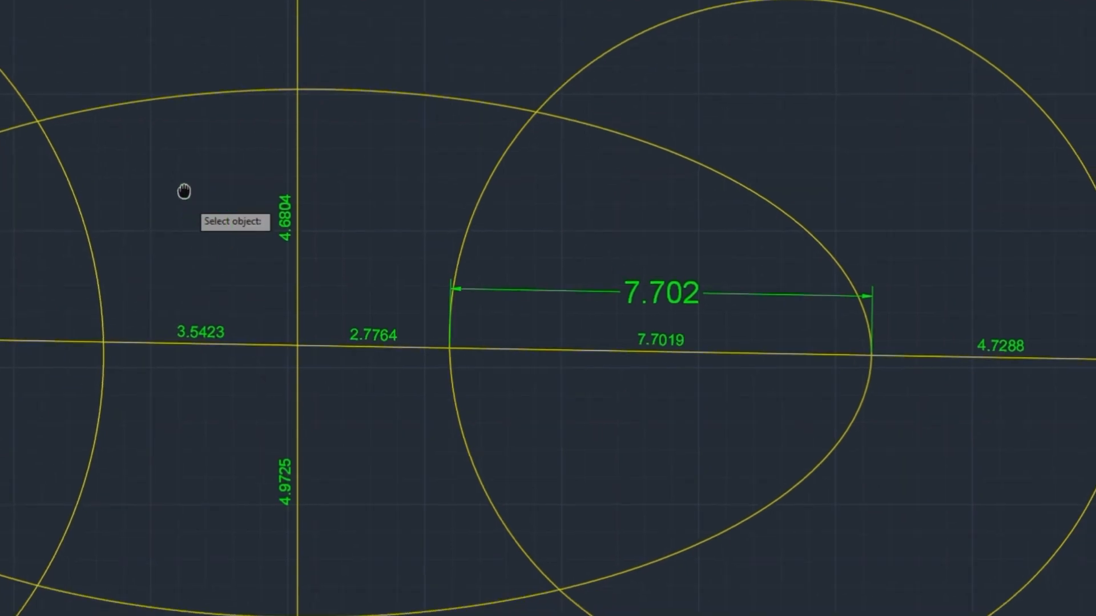
{"action": "middle_click_drag", "start_coordinate": [200, 230], "coordinate": [209, 239]}
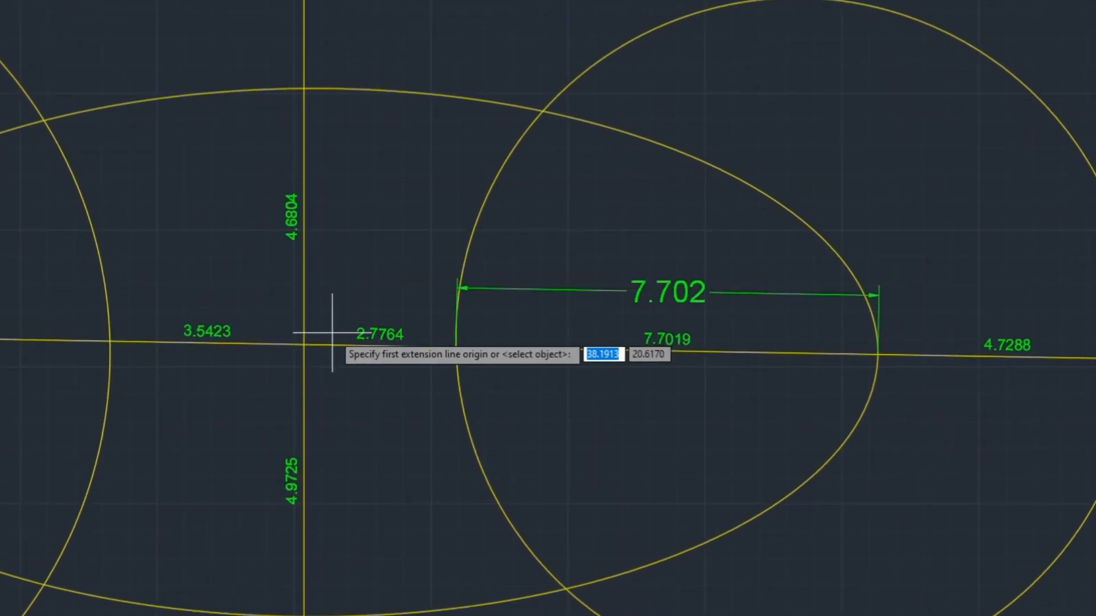
{"action": "left_click", "coordinate": [303, 345]}
{"action": "left_click", "coordinate": [304, 90]}
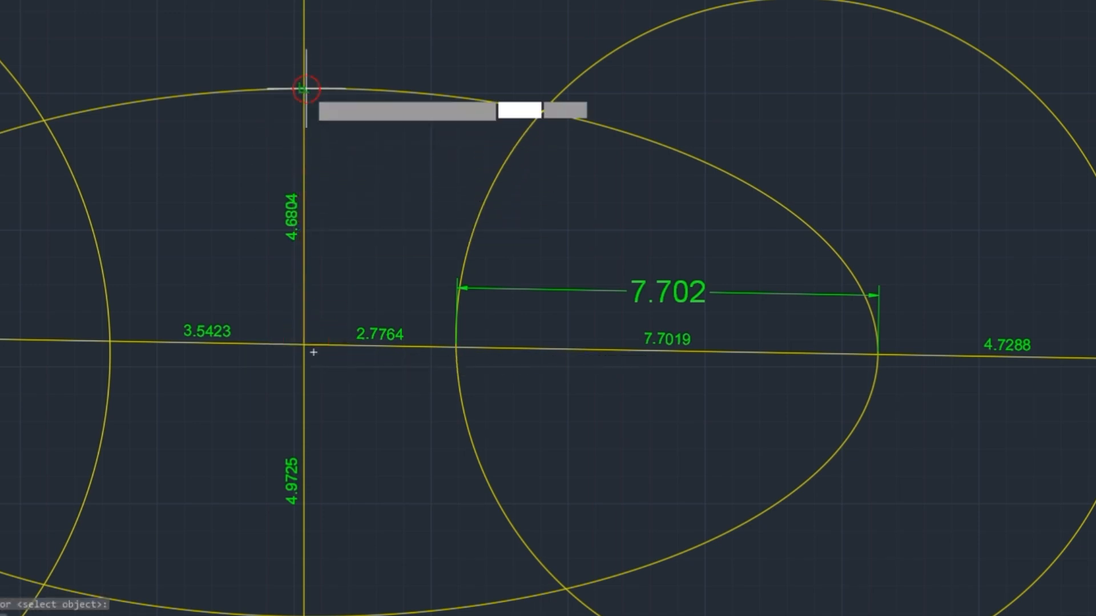
{"action": "left_click", "coordinate": [359, 125]}
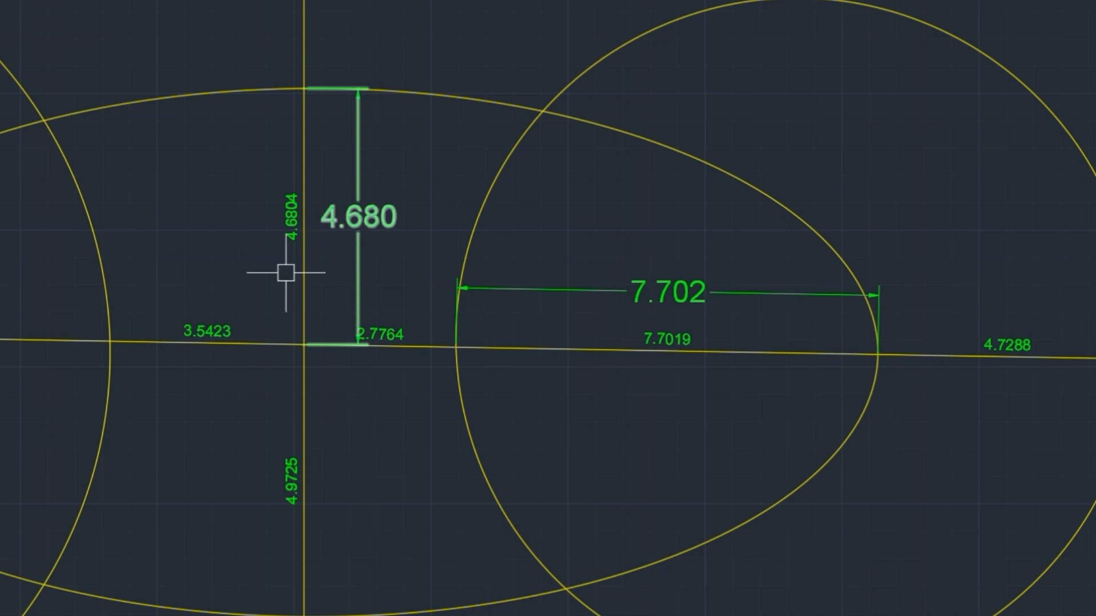
Run INTLEN on the separate grid of lines and label the segment lengths of its three horizontal lines.
{"action": "mouse_move", "coordinate": [370, 226]}
{"action": "middle_mouse_down"}
{"action": "mouse_move", "coordinate": [350, 237]}
{"action": "mouse_move", "coordinate": [260, 227]}
{"action": "middle_mouse_up"}
{"action": "scroll", "coordinate": [260, 227], "scroll_direction": "down", "scroll_amount": 3}
{"action": "scroll", "coordinate": [259, 228], "scroll_direction": "up", "scroll_amount": 3}
{"action": "scroll", "coordinate": [153, 269], "scroll_direction": "down", "scroll_amount": 3}
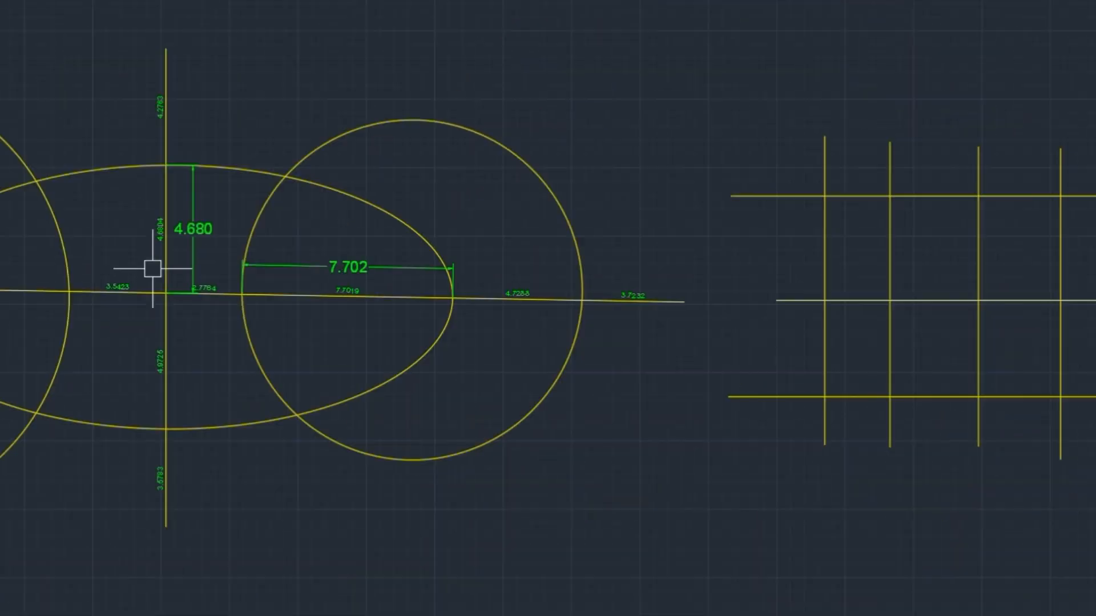
{"action": "mouse_move", "coordinate": [511, 306]}
{"action": "middle_mouse_down"}
{"action": "mouse_move", "coordinate": [353, 276]}
{"action": "mouse_move", "coordinate": [3, 319]}
{"action": "middle_mouse_up"}
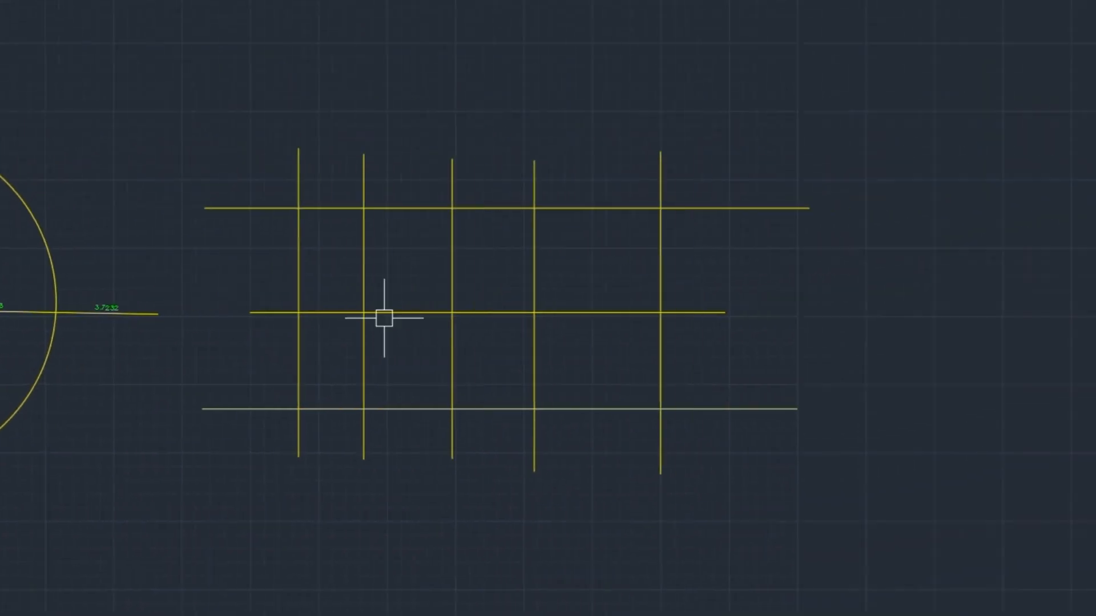
{"action": "scroll", "coordinate": [412, 308], "scroll_direction": "up", "scroll_amount": 3}
{"action": "middle_click_drag", "start_coordinate": [416, 276], "coordinate": [312, 320]}
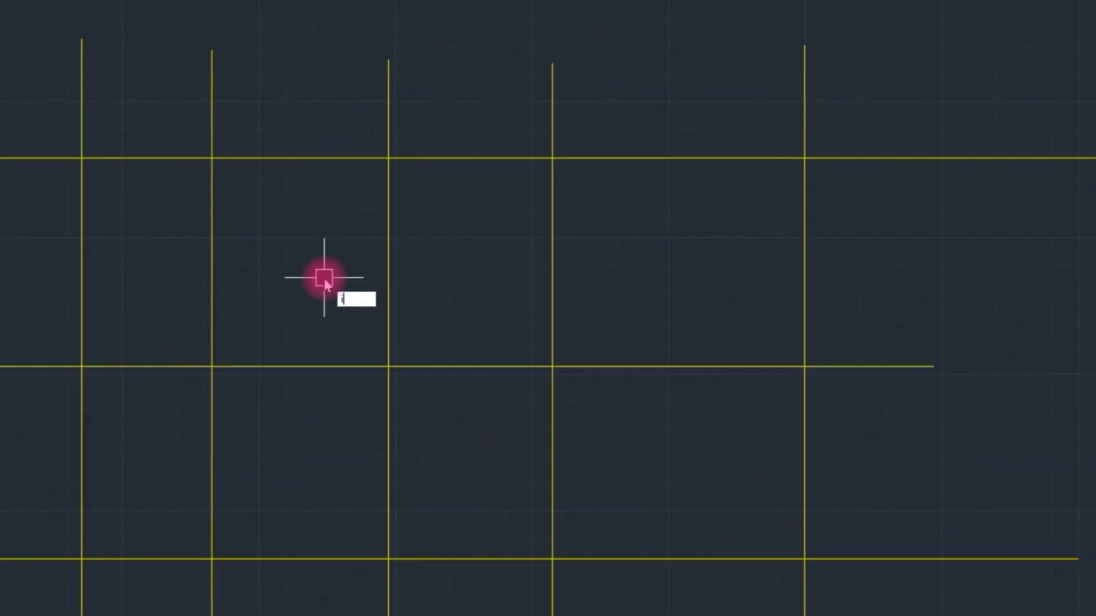
{"action": "type", "text": "N"}
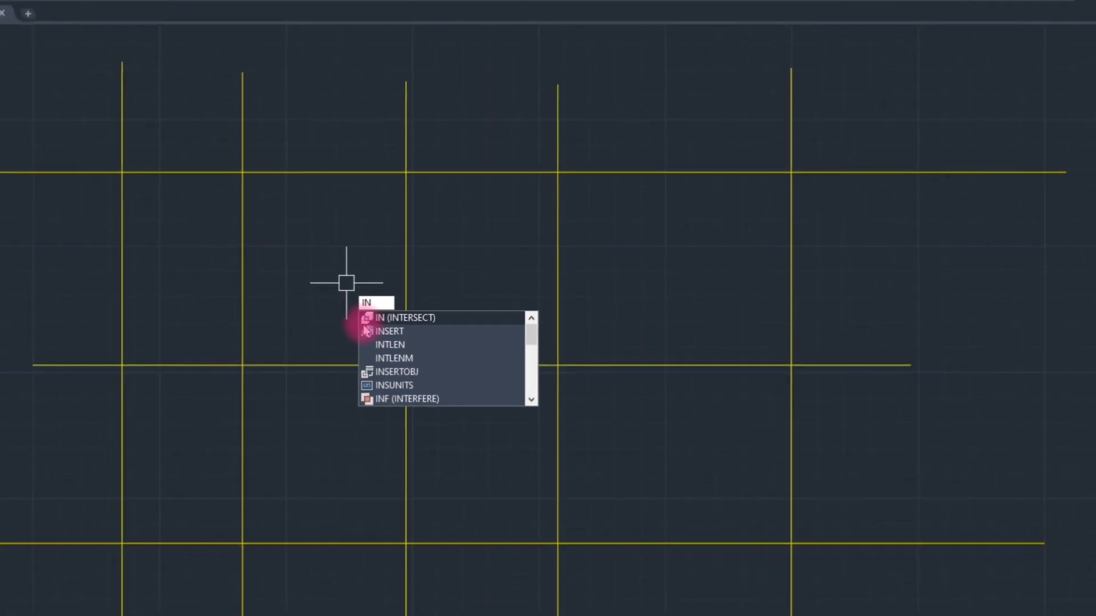
{"action": "type", "text": "T"}
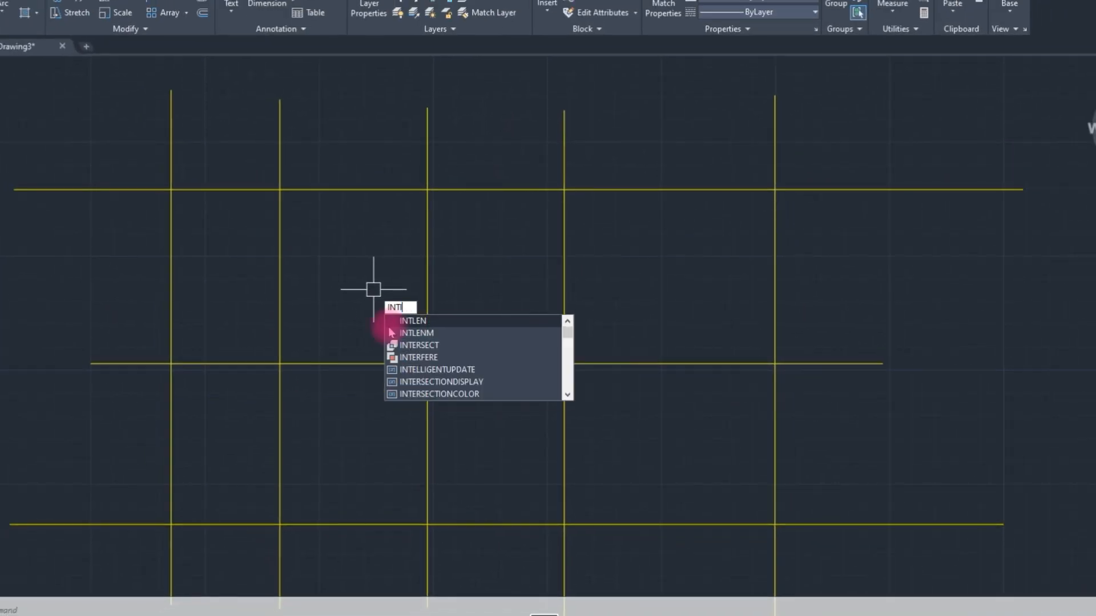
{"action": "type", "text": "Le"}
{"action": "left_click", "coordinate": [391, 332]}
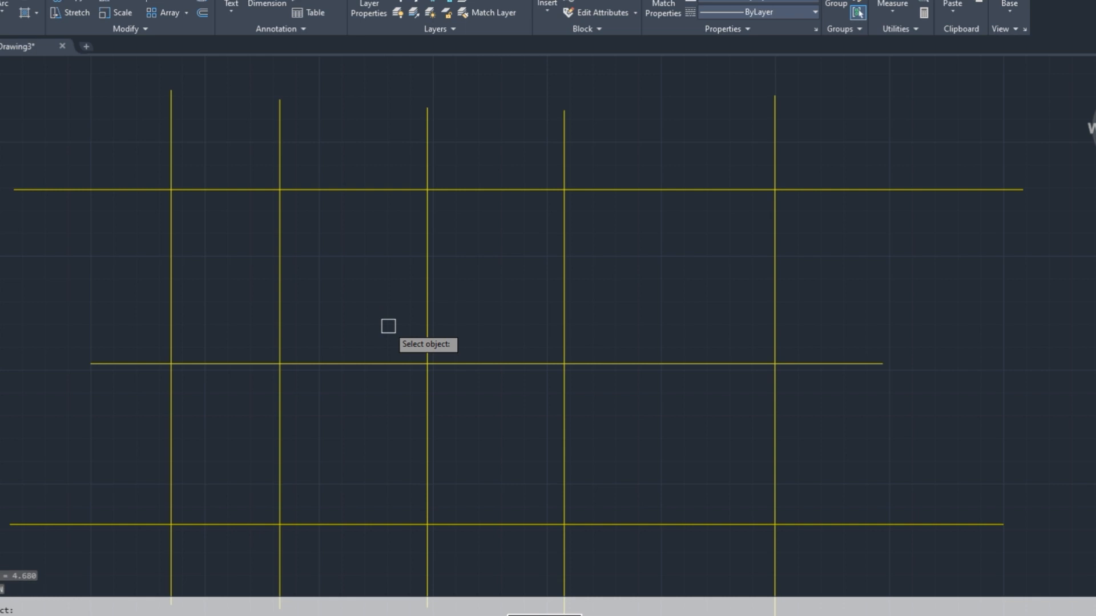
{"action": "left_click", "coordinate": [137, 189]}
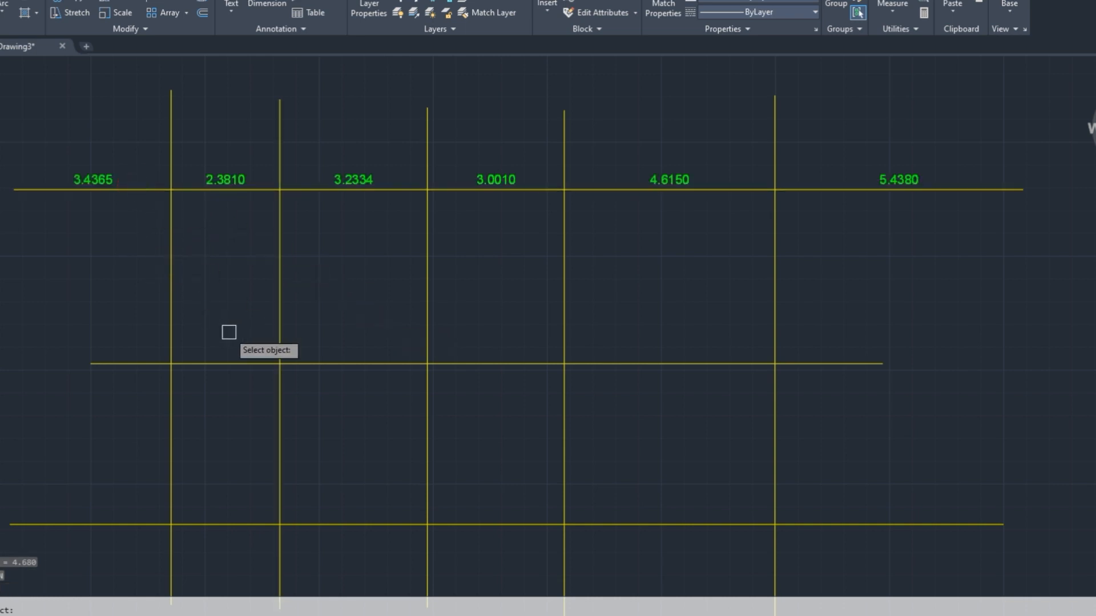
{"action": "left_click", "coordinate": [256, 363]}
{"action": "mouse_move", "coordinate": [376, 265]}
{"action": "middle_mouse_down"}
{"action": "mouse_move", "coordinate": [357, 264]}
{"action": "mouse_move", "coordinate": [357, 220]}
{"action": "middle_mouse_up"}
{"action": "left_click", "coordinate": [341, 454]}
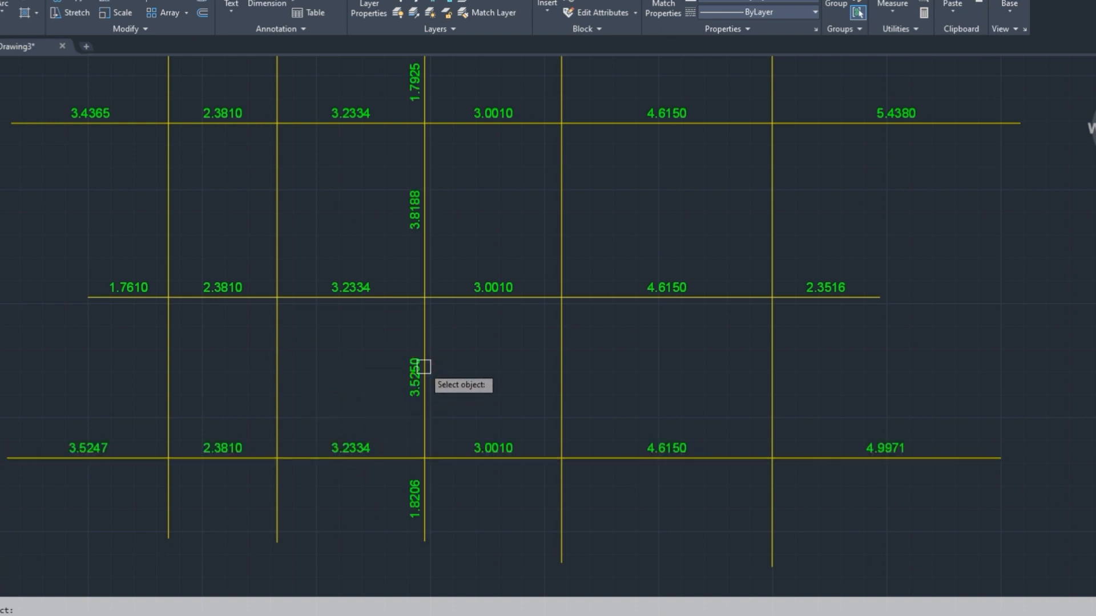
Label the segment lengths of the five vertical grid lines with the running INTLEN command.
{"action": "left_click", "coordinate": [562, 359]}
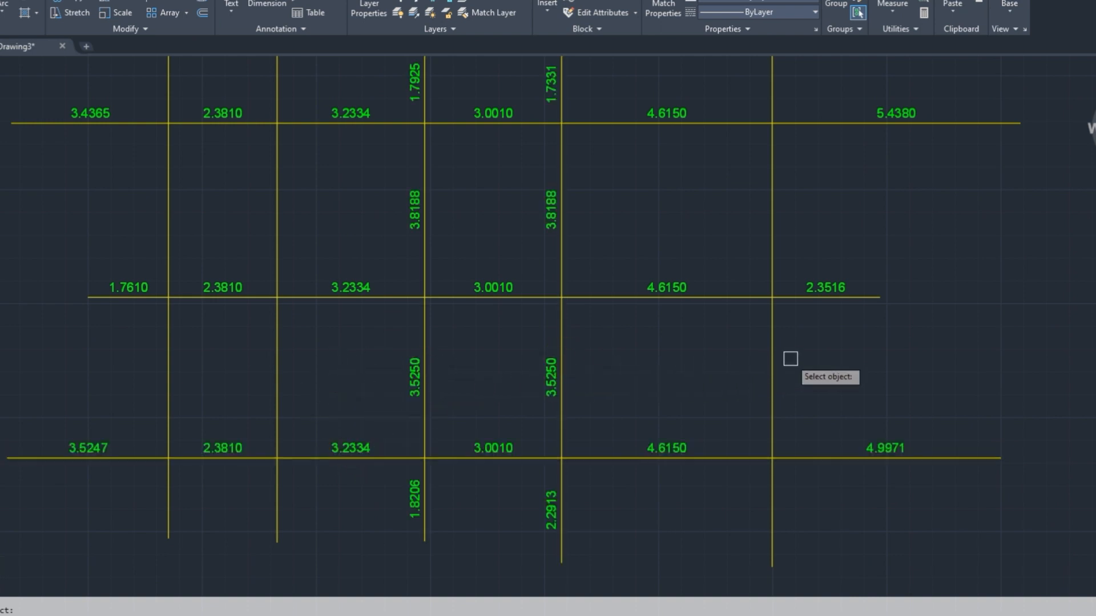
{"action": "left_click", "coordinate": [771, 351]}
{"action": "middle_click_drag", "start_coordinate": [653, 352], "coordinate": [677, 390]}
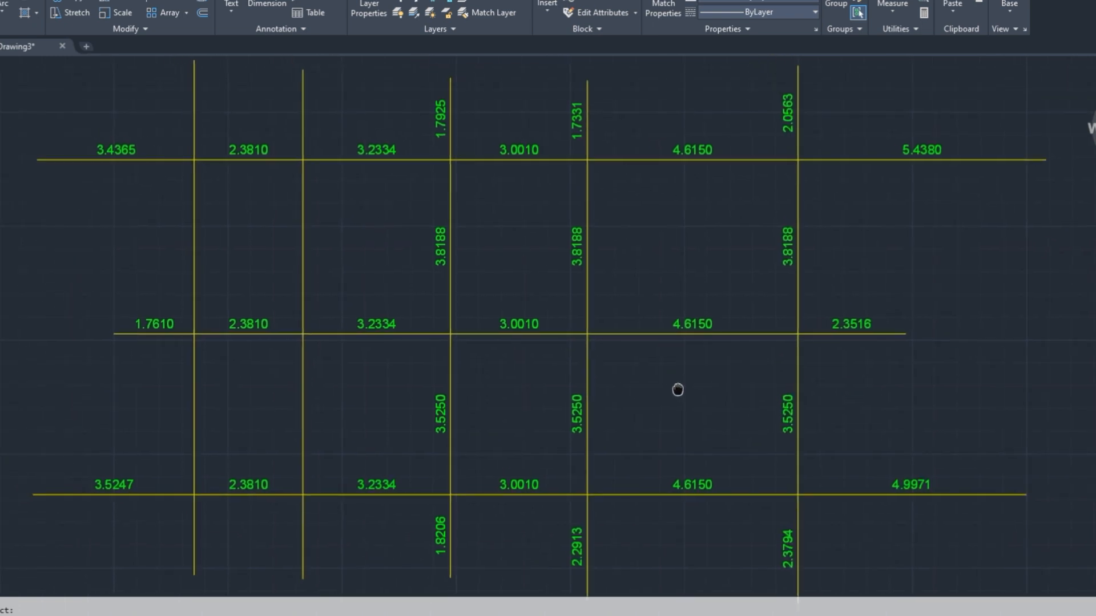
{"action": "left_click", "coordinate": [195, 244]}
{"action": "mouse_move", "coordinate": [223, 231]}
{"action": "middle_mouse_down"}
{"action": "mouse_move", "coordinate": [286, 245]}
{"action": "mouse_move", "coordinate": [304, 220]}
{"action": "middle_mouse_up"}
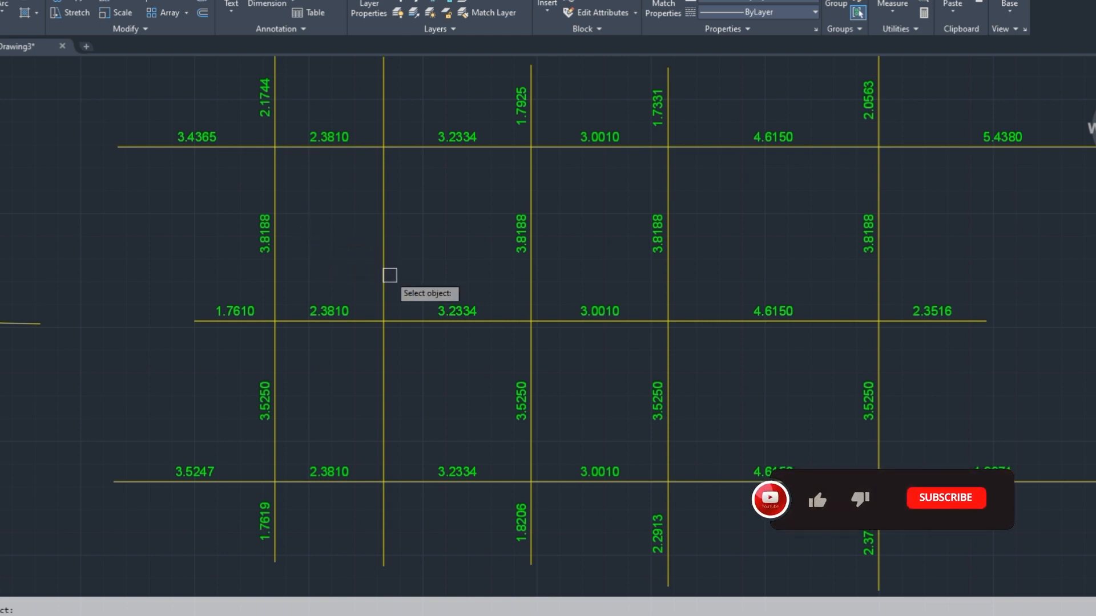
{"action": "left_click", "coordinate": [383, 235]}
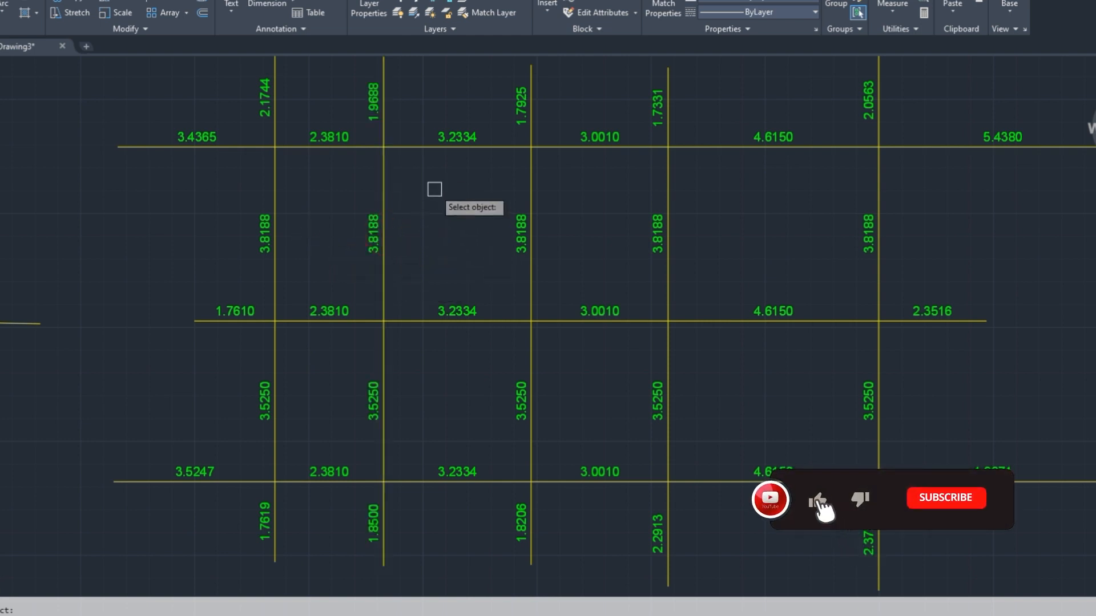
Close the labelling command and examine the segment-length labels across the grid and the neighbouring circles and ellipse.
{"action": "scroll", "coordinate": [444, 224], "scroll_direction": "down", "scroll_amount": 3}
{"action": "scroll", "coordinate": [443, 224], "scroll_direction": "up", "scroll_amount": 3}
{"action": "middle_click_drag", "start_coordinate": [501, 248], "coordinate": [501, 244]}
{"action": "scroll", "coordinate": [501, 244], "scroll_direction": "down", "scroll_amount": 4}
{"action": "scroll", "coordinate": [501, 244], "scroll_direction": "up", "scroll_amount": 4}
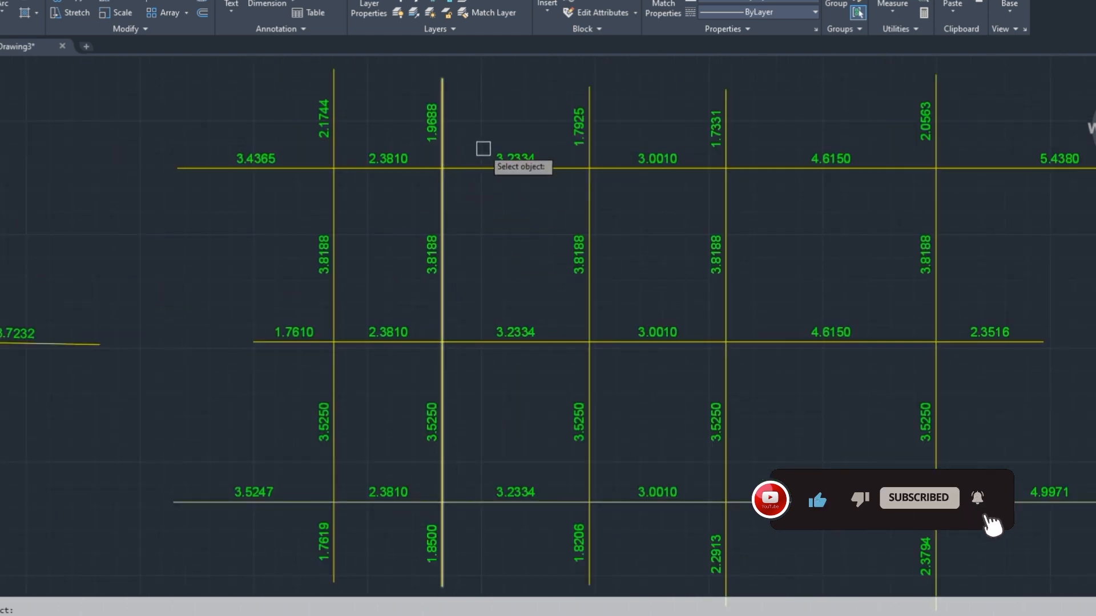
{"action": "scroll", "coordinate": [482, 145], "scroll_direction": "up", "scroll_amount": 3}
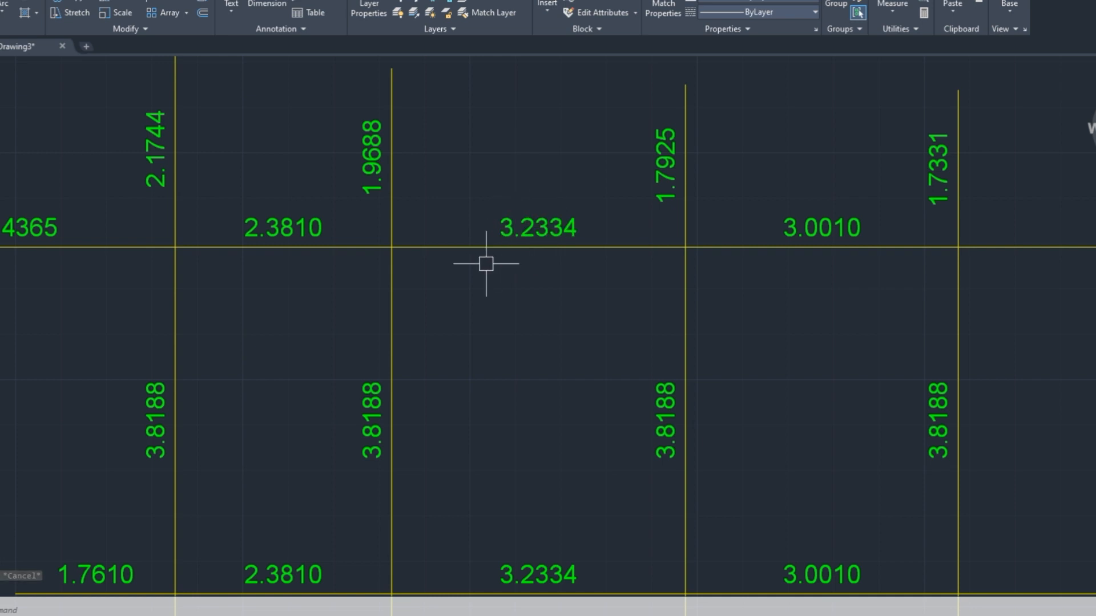
{"action": "scroll", "coordinate": [486, 264], "scroll_direction": "down", "scroll_amount": 3}
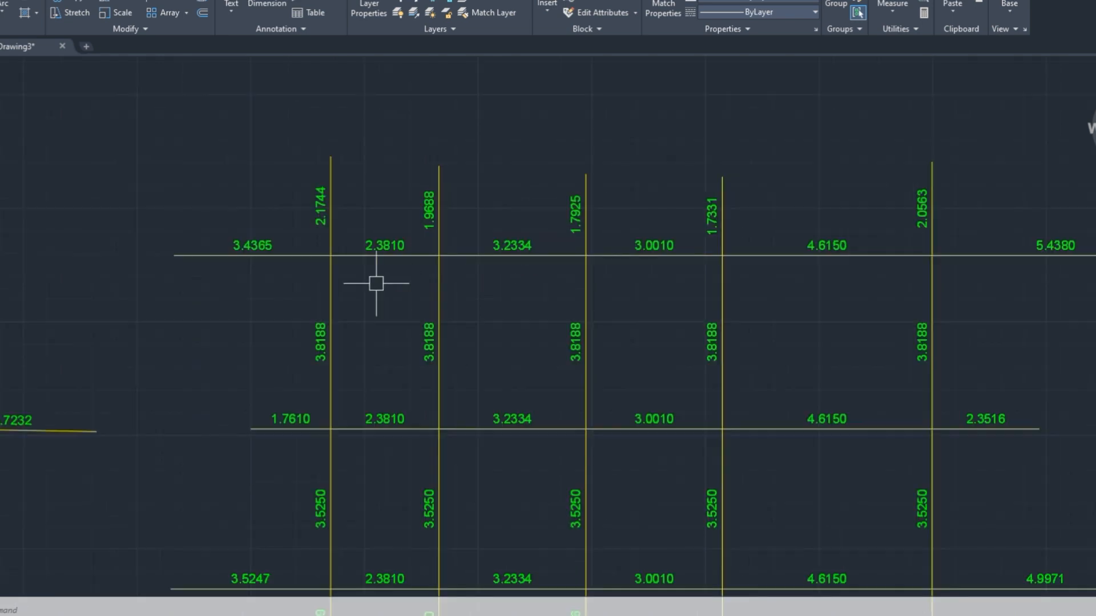
{"action": "mouse_move", "coordinate": [293, 287]}
{"action": "middle_mouse_down"}
{"action": "mouse_move", "coordinate": [697, 186]}
{"action": "mouse_move", "coordinate": [792, 192]}
{"action": "middle_mouse_up"}
{"action": "scroll", "coordinate": [651, 220], "scroll_direction": "down", "scroll_amount": 3}
{"action": "mouse_move", "coordinate": [636, 233]}
{"action": "middle_mouse_down"}
{"action": "mouse_move", "coordinate": [585, 269]}
{"action": "mouse_move", "coordinate": [532, 277]}
{"action": "middle_mouse_up"}
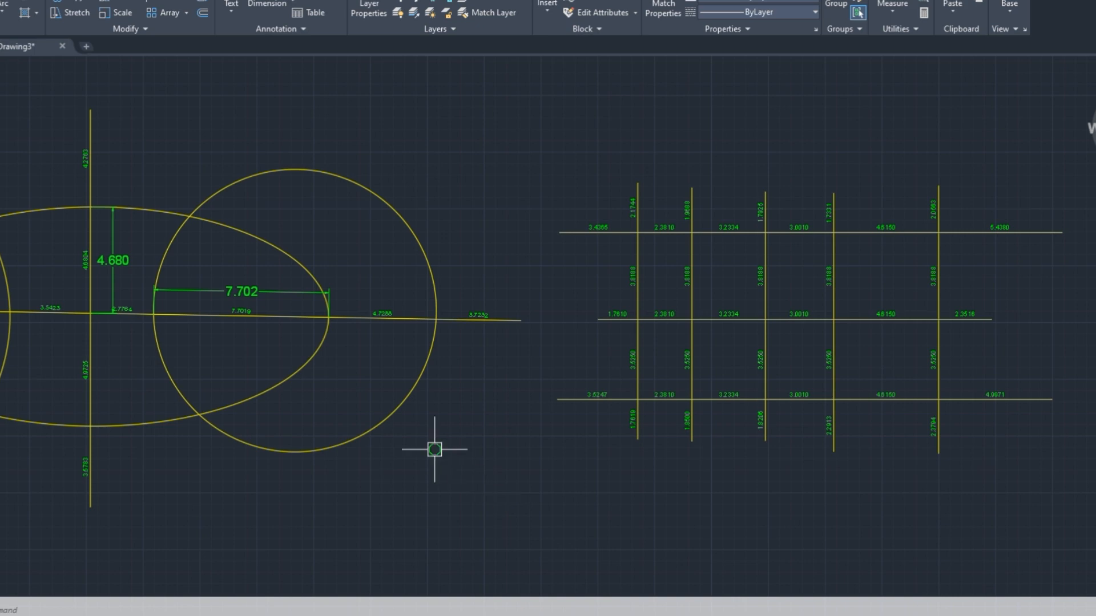
Draw two crossing polylines below the ellipse: a slightly rising one about 17.6 units long and a short steep one through it.
{"action": "middle_click_drag", "start_coordinate": [434, 449], "coordinate": [580, 408]}
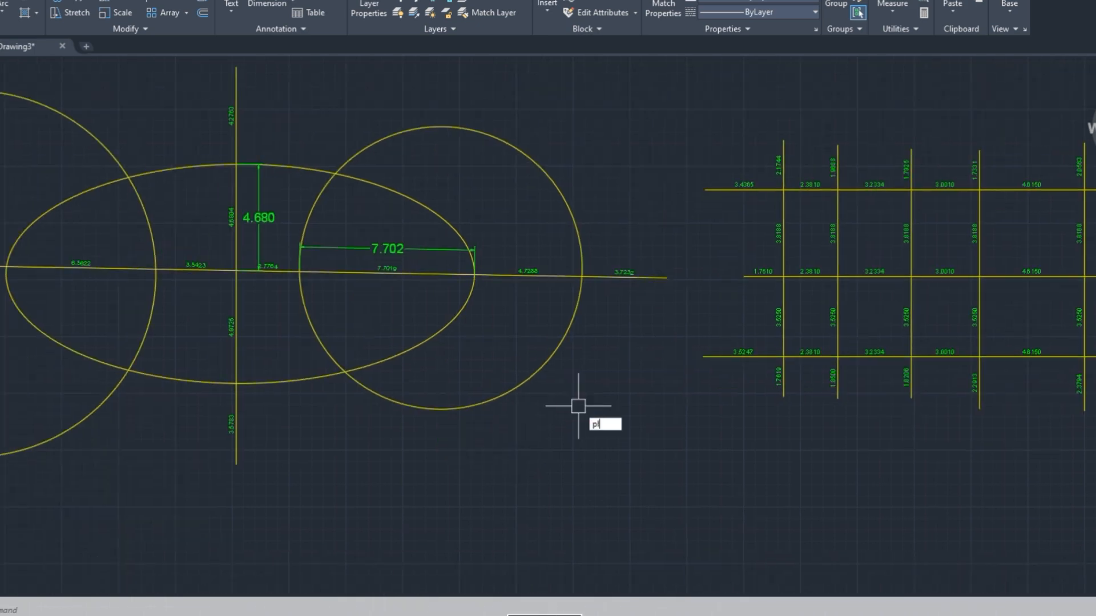
{"action": "key", "text": "Return"}
{"action": "left_click", "coordinate": [312, 524]}
{"action": "left_click", "coordinate": [711, 499]}
{"action": "key", "text": "Return"}
{"action": "key", "text": "Return"}
{"action": "left_click", "coordinate": [475, 445]}
{"action": "left_click", "coordinate": [512, 565]}
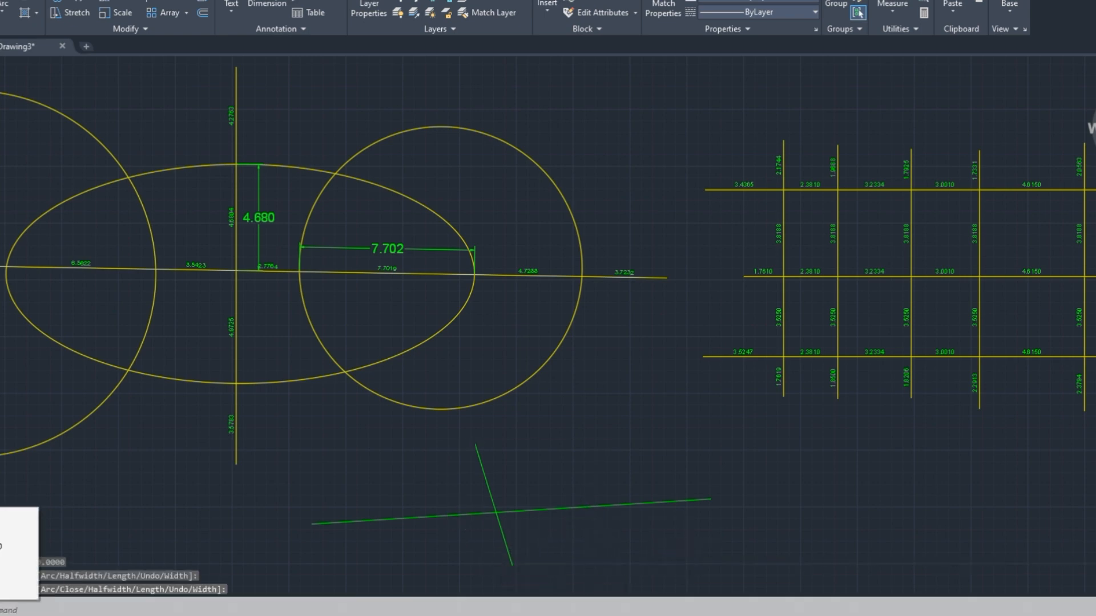
Run INTLEN on the new long polyline to label its segment lengths on both sides of the crossing.
{"action": "left_click", "coordinate": [3, 531]}
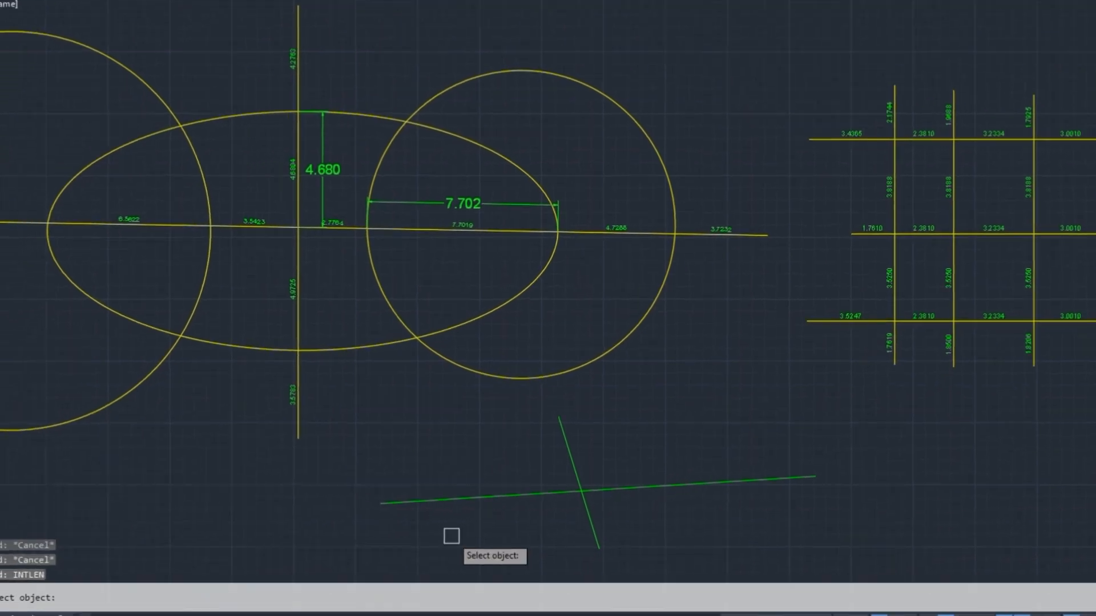
{"action": "scroll", "coordinate": [676, 473], "scroll_direction": "up", "scroll_amount": 3}
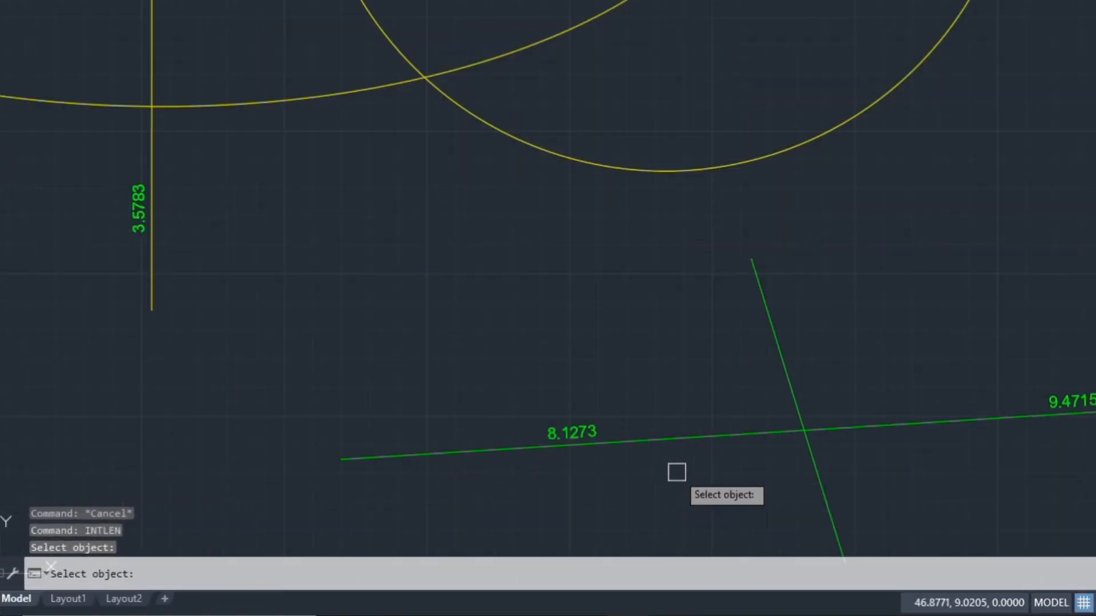
{"action": "key", "text": "space"}
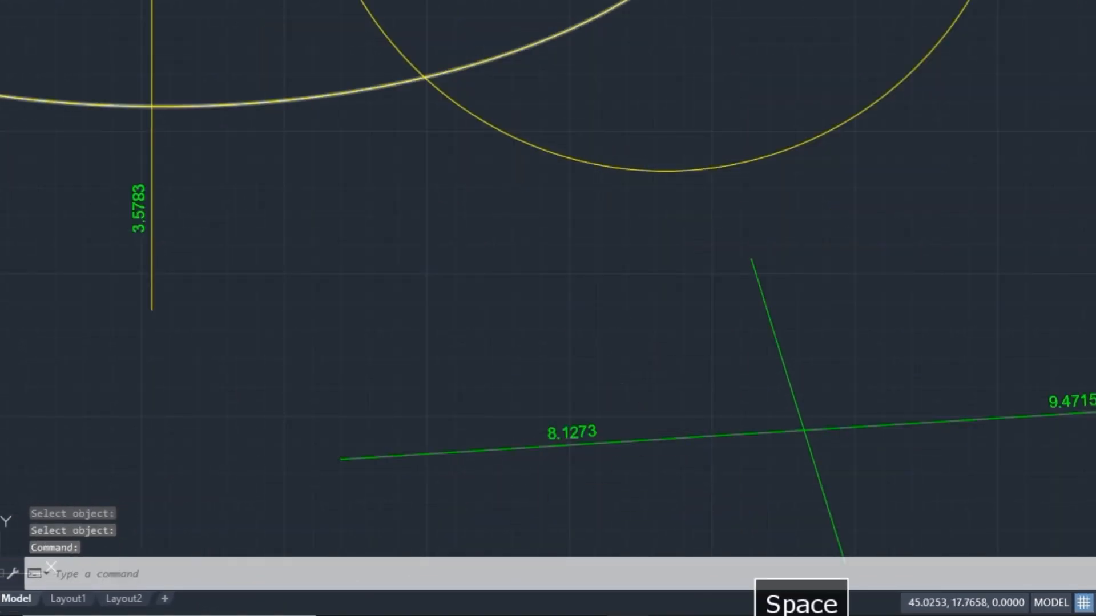
Add an aligned dimension from the long polyline's left end to its crossing with the short one, placed above the length label.
{"action": "left_click", "coordinate": [556, 0]}
{"action": "left_click", "coordinate": [342, 458]}
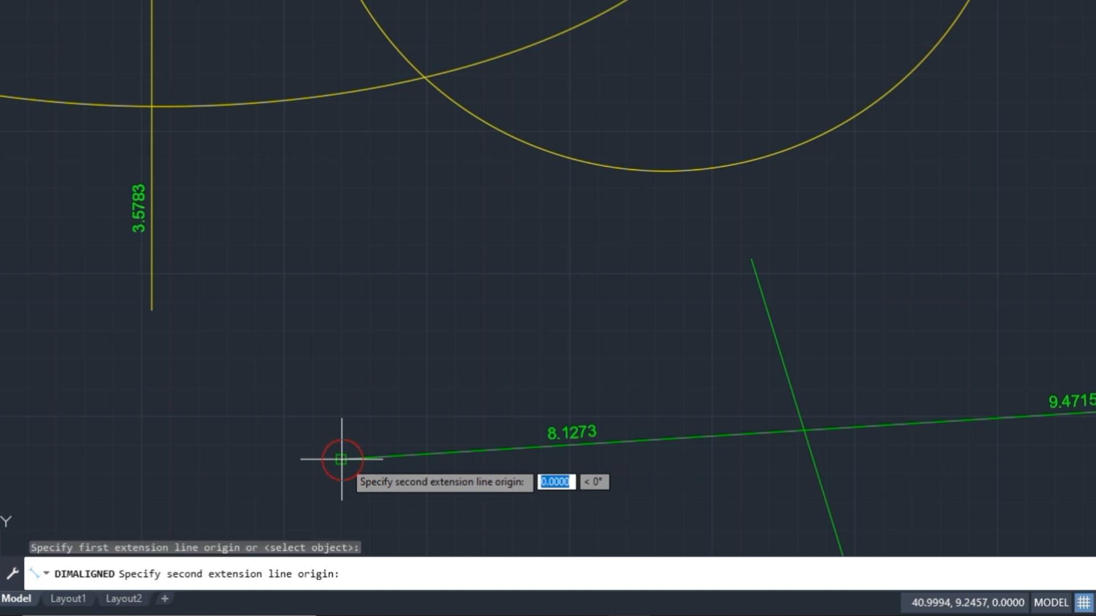
{"action": "left_click", "coordinate": [805, 430]}
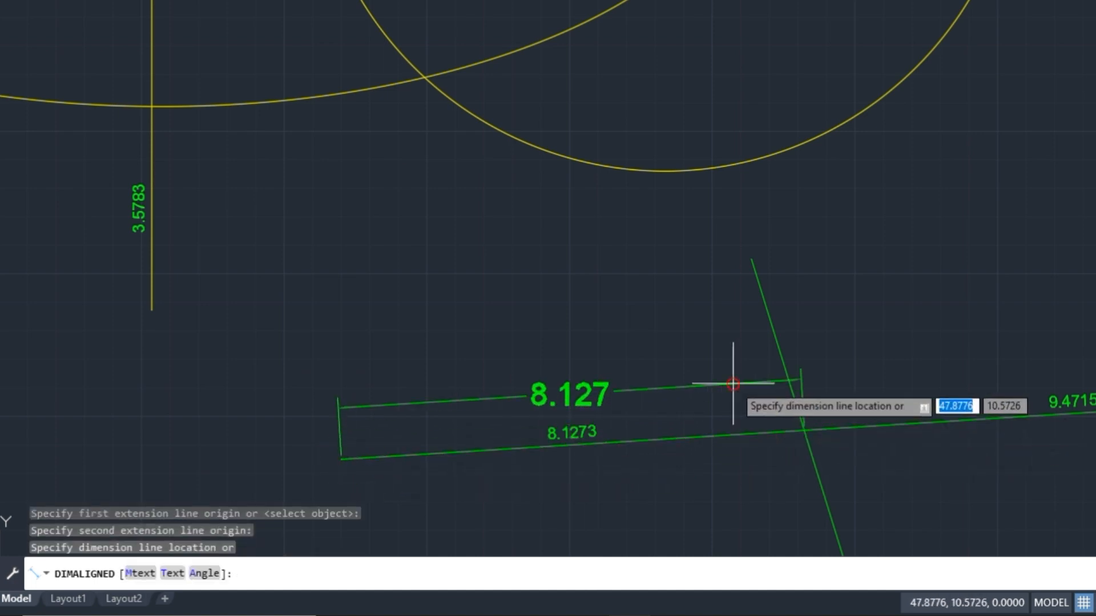
{"action": "left_click", "coordinate": [729, 386]}
{"action": "scroll", "coordinate": [519, 431], "scroll_direction": "up", "scroll_amount": 3}
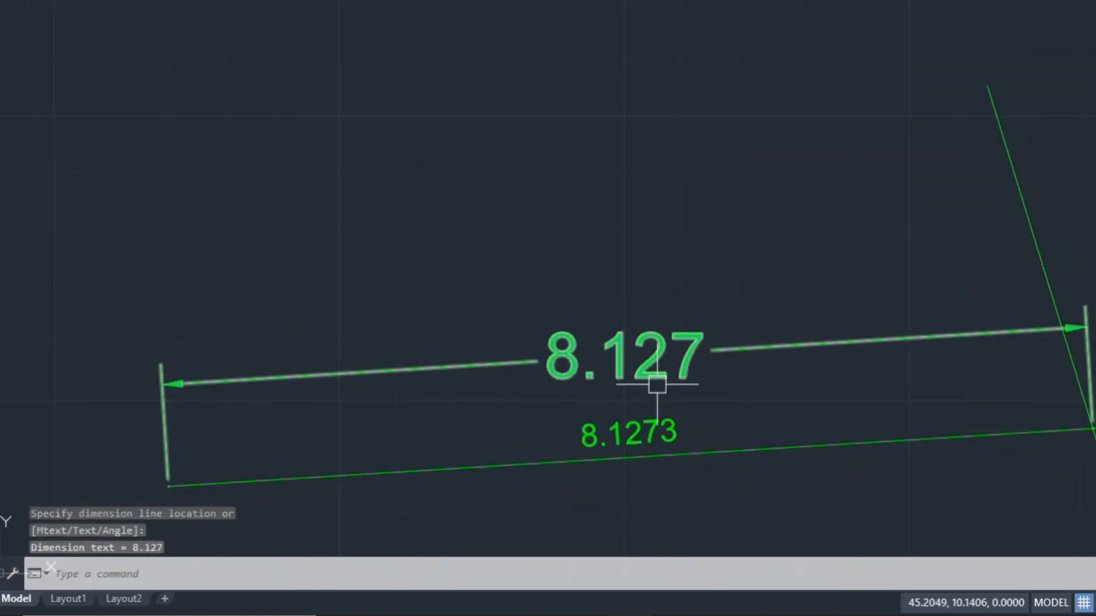
Modify the Standard dimension style so the linear primary units use a precision of 0.0000.
{"action": "type", "text": "D"}
{"action": "key", "text": "space"}
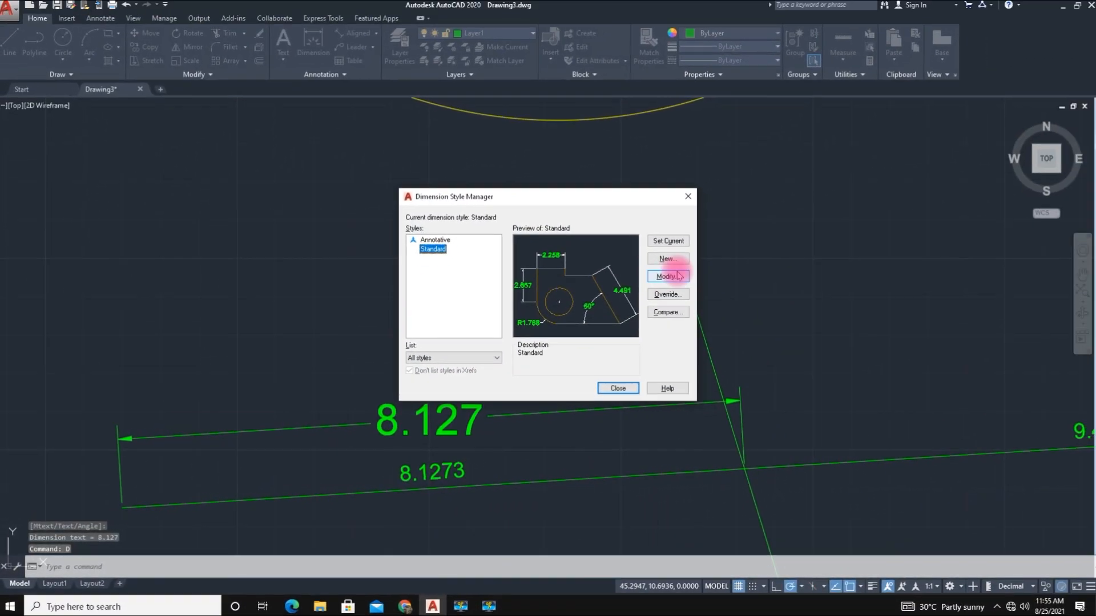
{"action": "left_click", "coordinate": [795, 221]}
{"action": "left_click", "coordinate": [494, 220]}
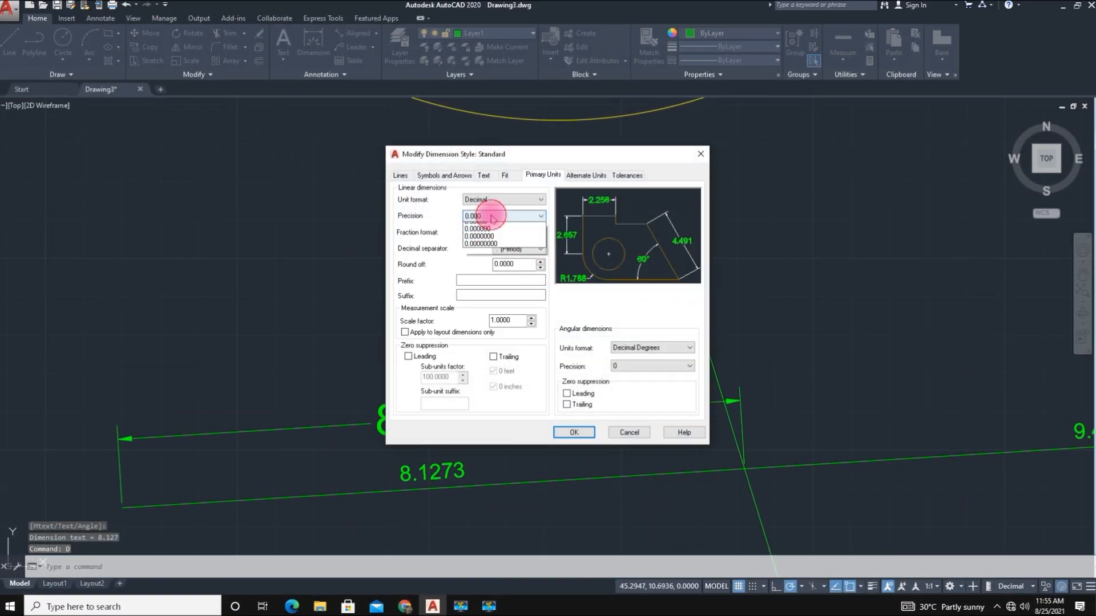
{"action": "left_click", "coordinate": [491, 264]}
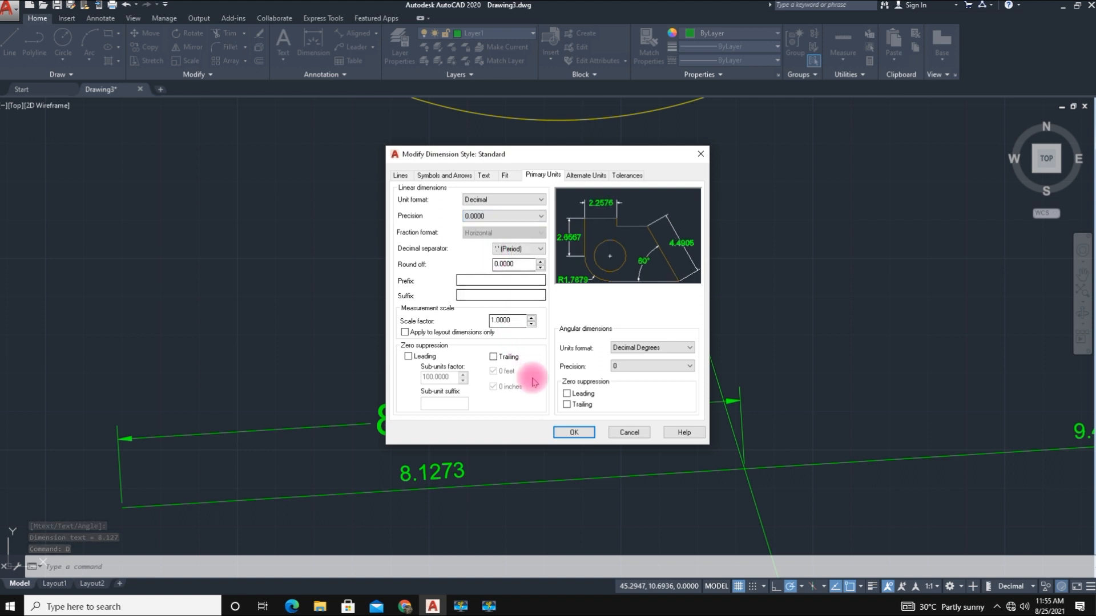
{"action": "left_click", "coordinate": [573, 432]}
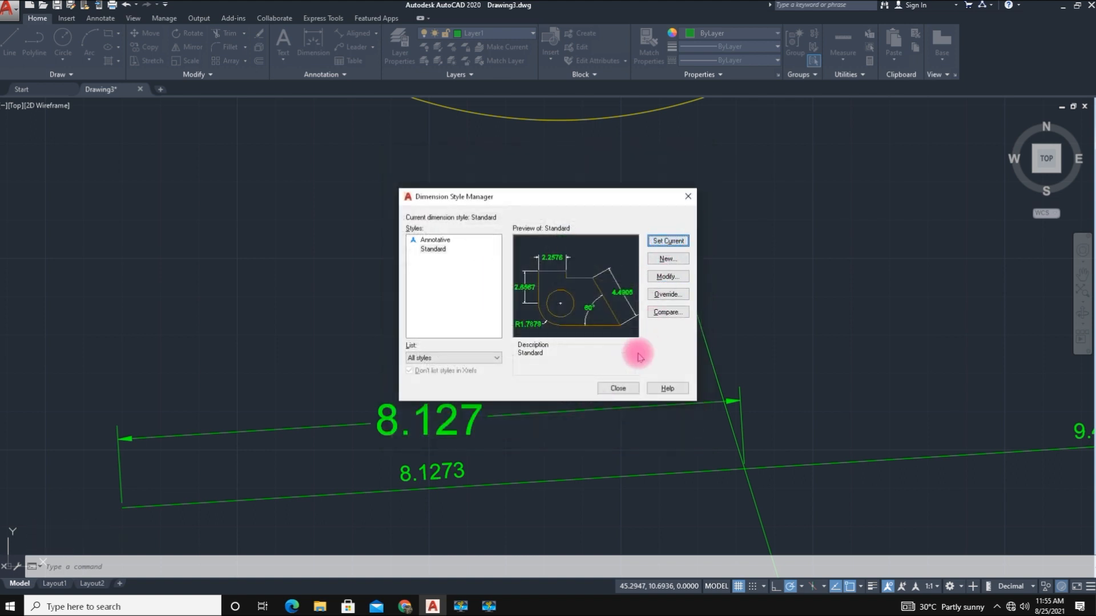
{"action": "left_click", "coordinate": [618, 388]}
{"action": "middle_click_drag", "start_coordinate": [409, 475], "coordinate": [433, 408]}
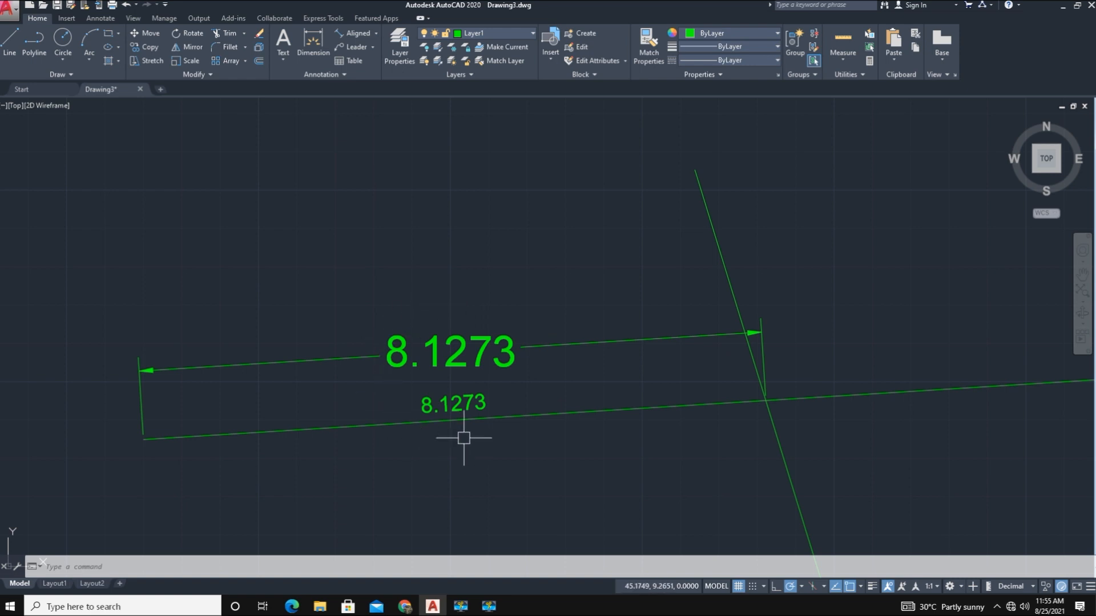
Add an aligned dimension on the grid's middle horizontal line between the second and third vertical lines, placed above its label.
{"action": "scroll", "coordinate": [429, 406], "scroll_direction": "down", "scroll_amount": 5}
{"action": "mouse_move", "coordinate": [427, 406]}
{"action": "middle_mouse_down"}
{"action": "mouse_move", "coordinate": [213, 359]}
{"action": "mouse_move", "coordinate": [157, 361]}
{"action": "middle_mouse_up"}
{"action": "scroll", "coordinate": [512, 240], "scroll_direction": "up", "scroll_amount": 6}
{"action": "middle_click_drag", "start_coordinate": [583, 292], "coordinate": [536, 254]}
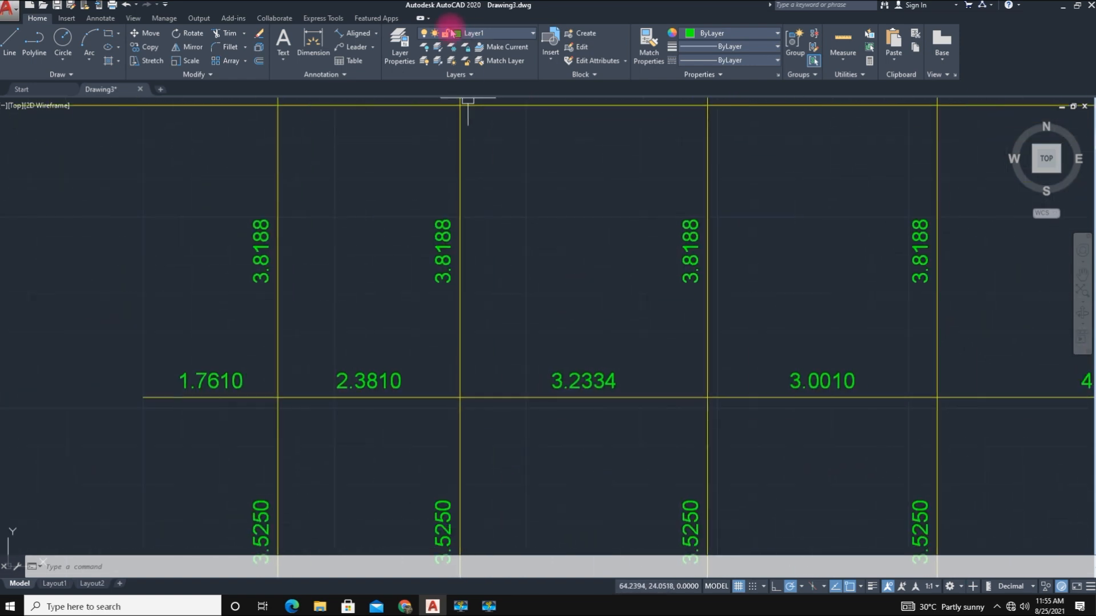
{"action": "left_click", "coordinate": [354, 35]}
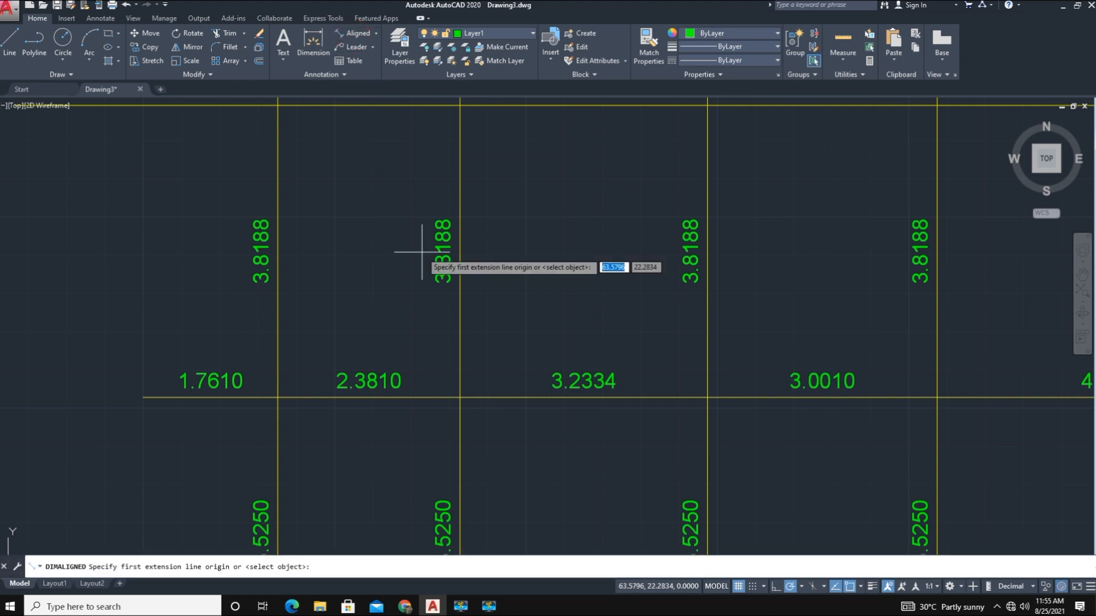
{"action": "left_click", "coordinate": [460, 399]}
{"action": "left_click", "coordinate": [708, 398]}
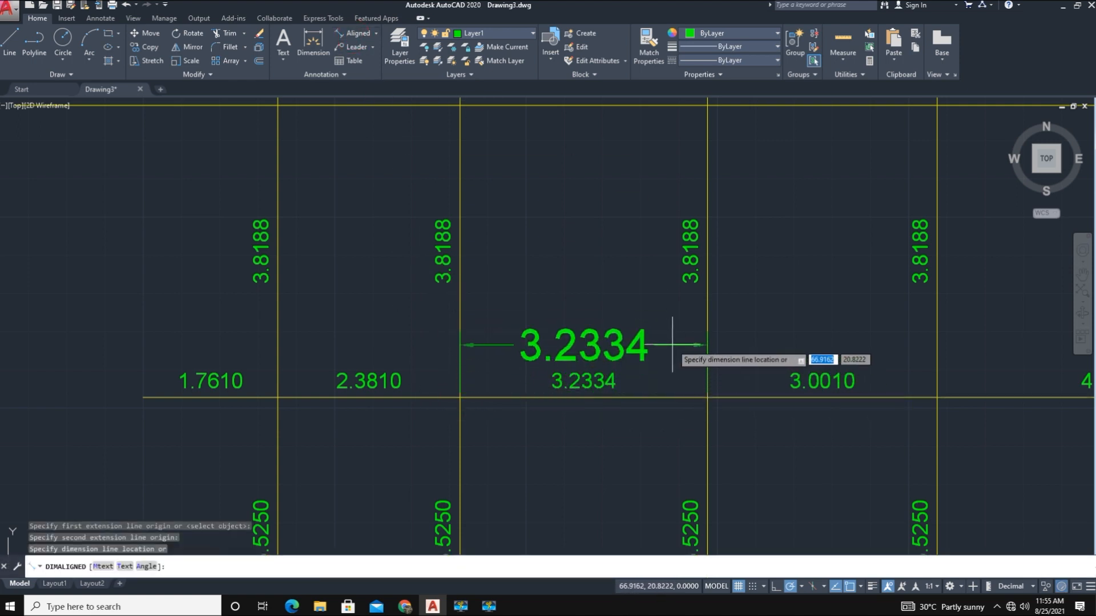
{"action": "left_click", "coordinate": [668, 343]}
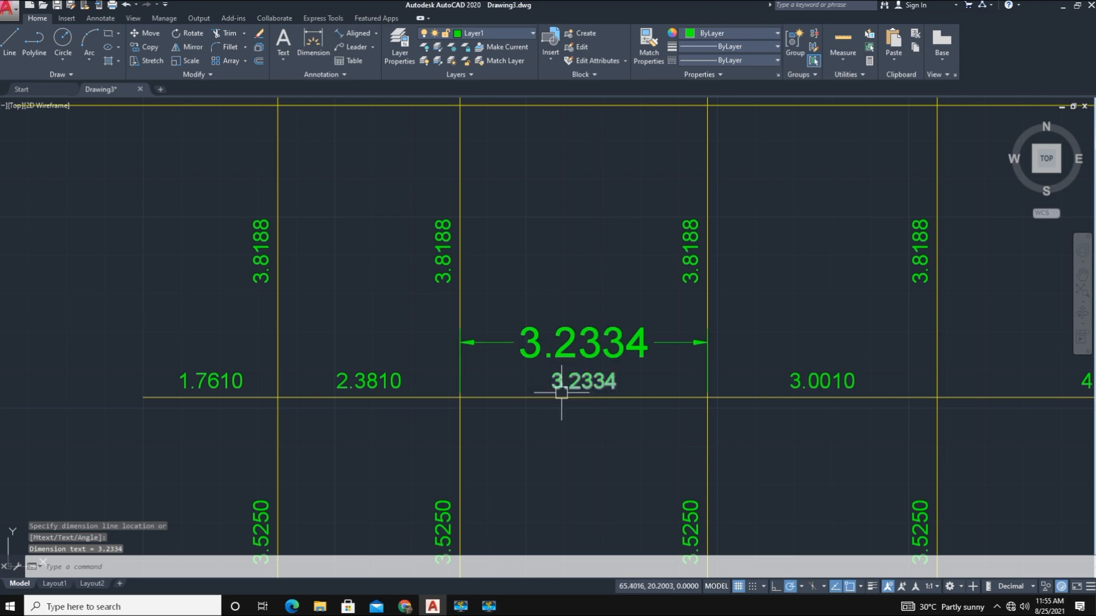
Compare the aligned dimensions with the segment-length labels on the curves, the crossing polylines and the grid.
{"action": "scroll", "coordinate": [514, 359], "scroll_direction": "down", "scroll_amount": 6}
{"action": "middle_click_drag", "start_coordinate": [511, 383], "coordinate": [662, 383]}
{"action": "scroll", "coordinate": [392, 367], "scroll_direction": "down", "scroll_amount": 3}
{"action": "scroll", "coordinate": [403, 343], "scroll_direction": "up", "scroll_amount": 3}
{"action": "scroll", "coordinate": [471, 363], "scroll_direction": "down", "scroll_amount": 3}
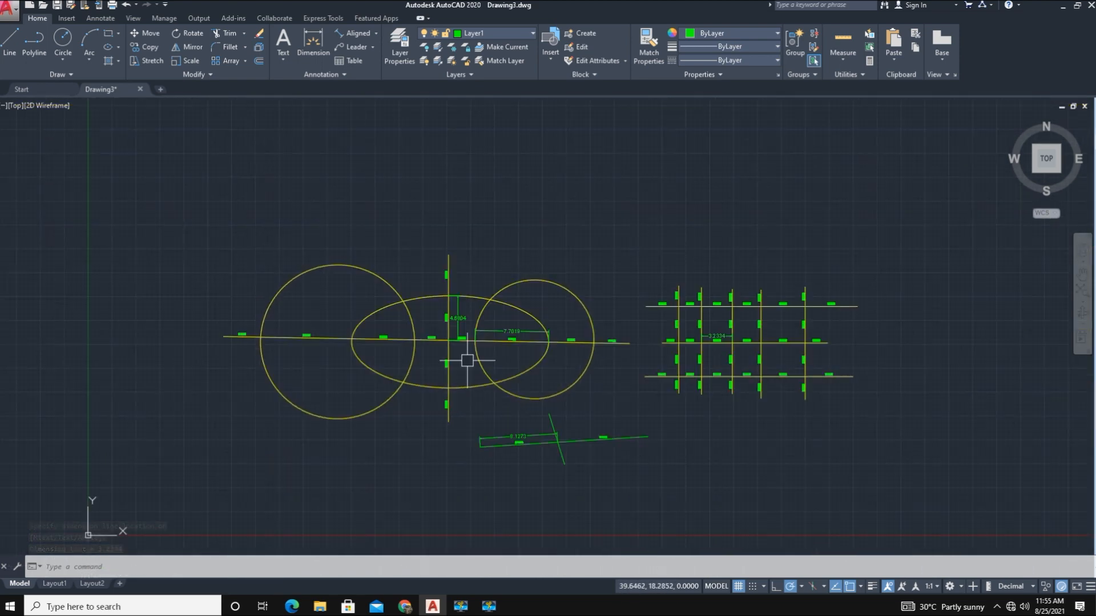
{"action": "scroll", "coordinate": [467, 361], "scroll_direction": "up", "scroll_amount": 3}
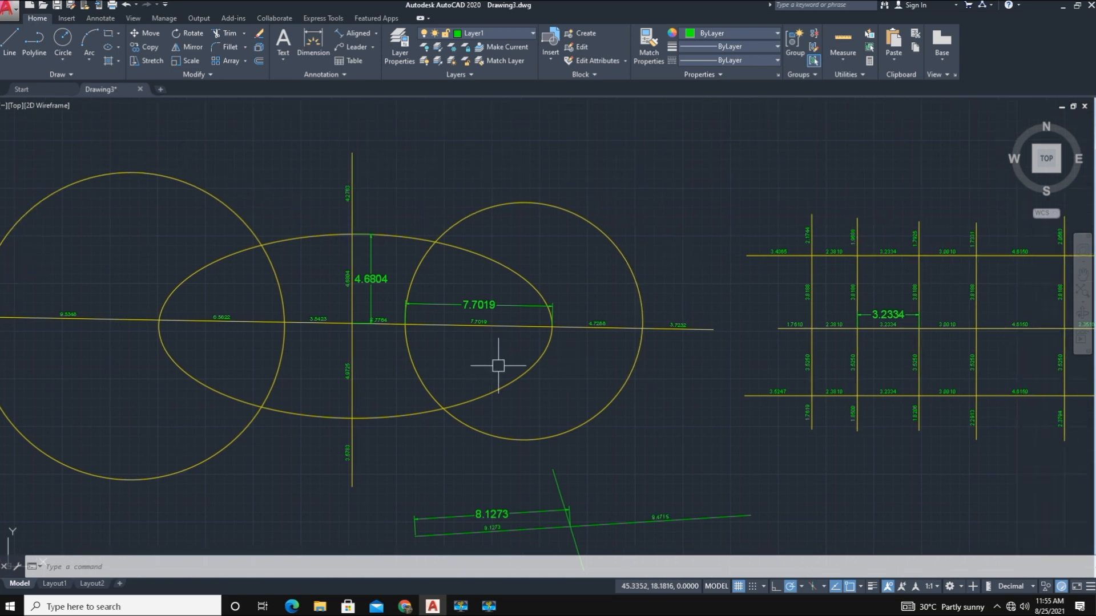
{"action": "mouse_move", "coordinate": [502, 367]}
{"action": "middle_mouse_down"}
{"action": "mouse_move", "coordinate": [472, 367]}
{"action": "mouse_move", "coordinate": [472, 354]}
{"action": "mouse_move", "coordinate": [452, 350]}
{"action": "mouse_move", "coordinate": [462, 353]}
{"action": "middle_mouse_up"}
{"action": "middle_click", "coordinate": [463, 352]}
{"action": "middle_click", "coordinate": [462, 353]}
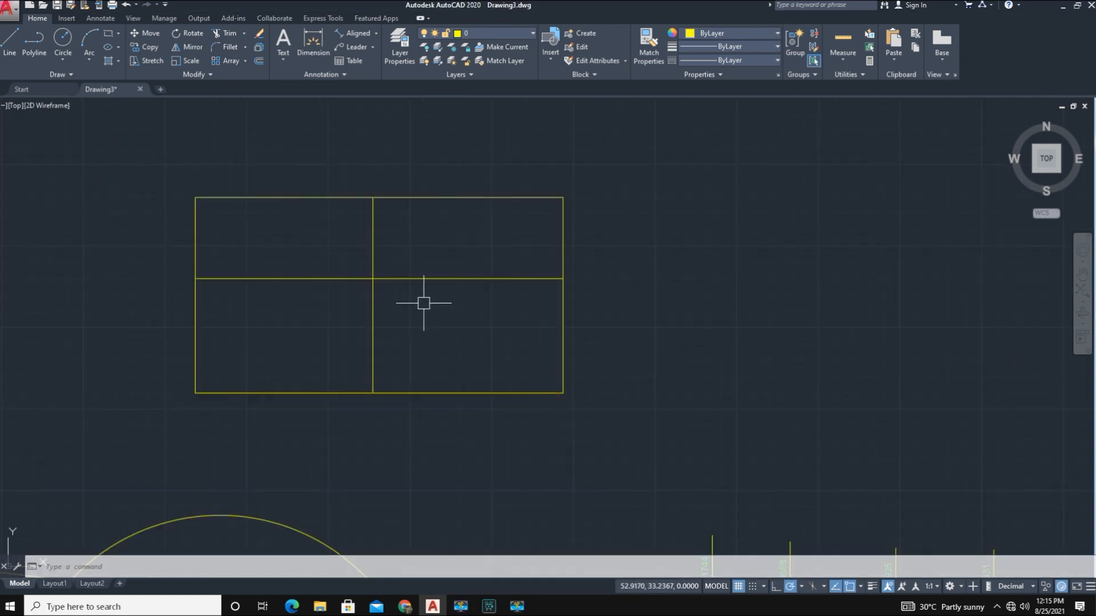
Run INTLENM on the whole divided rectangle above the circles to label all its segment lengths at once.
{"action": "type", "text": "N"}
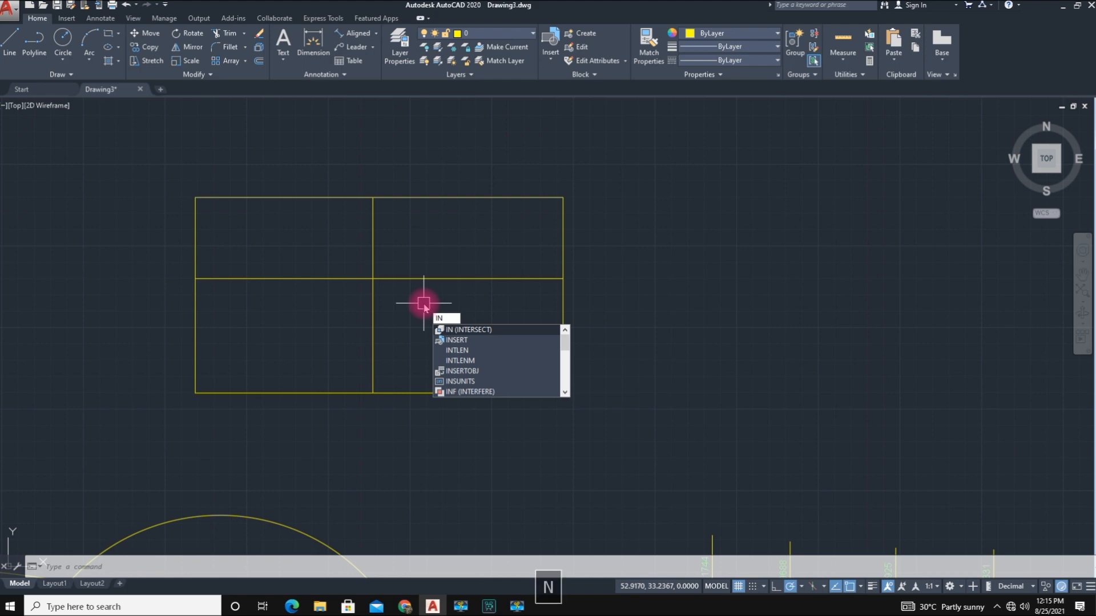
{"action": "type", "text": "T"}
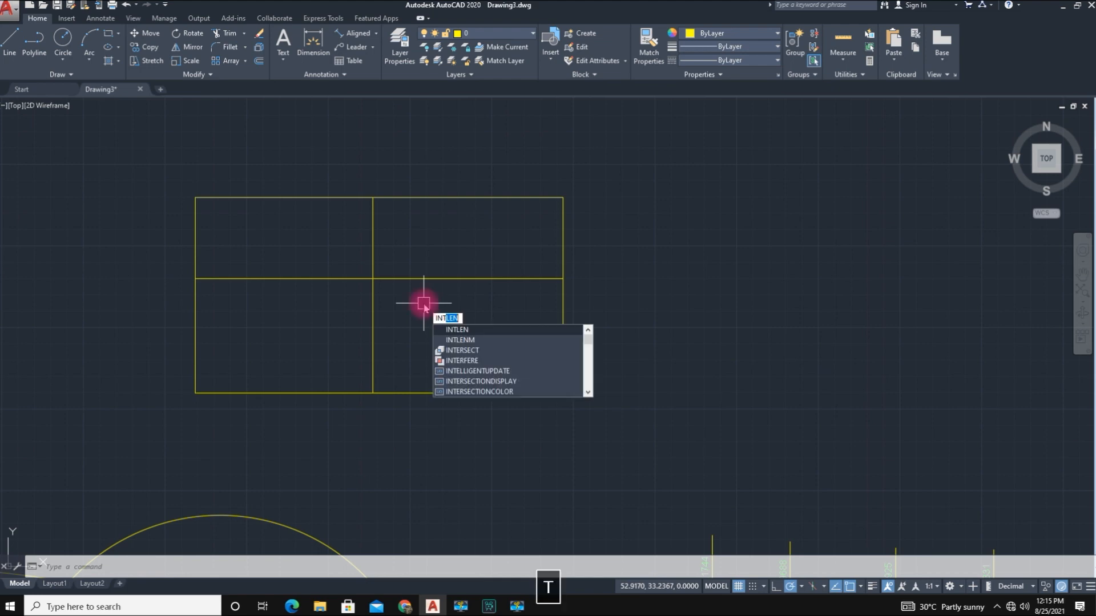
{"action": "type", "text": "L"}
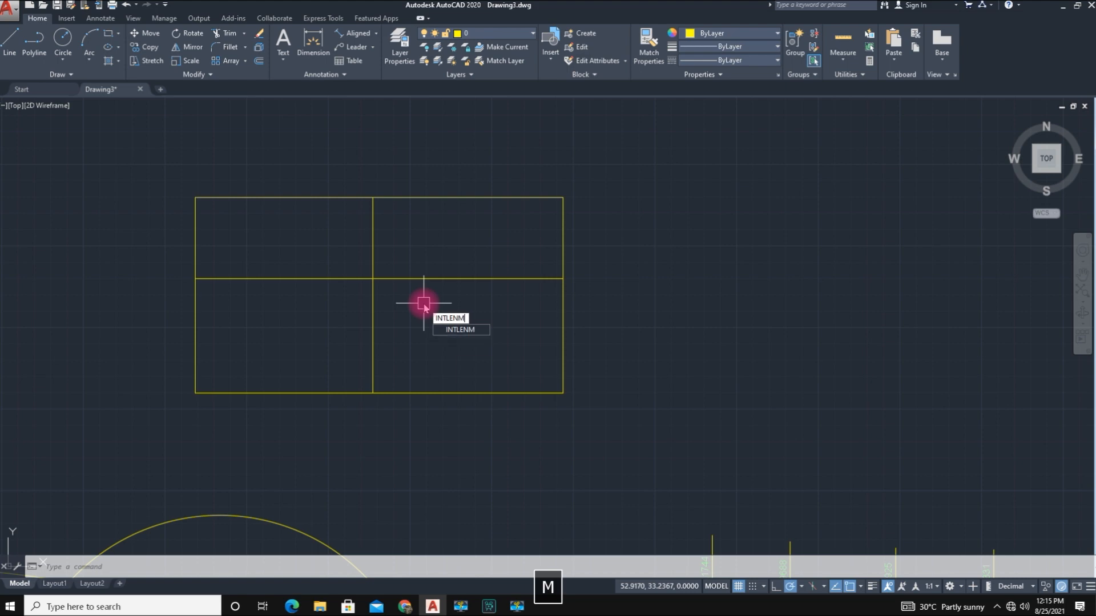
{"action": "type", "text": "ENM"}
{"action": "key", "text": "Return"}
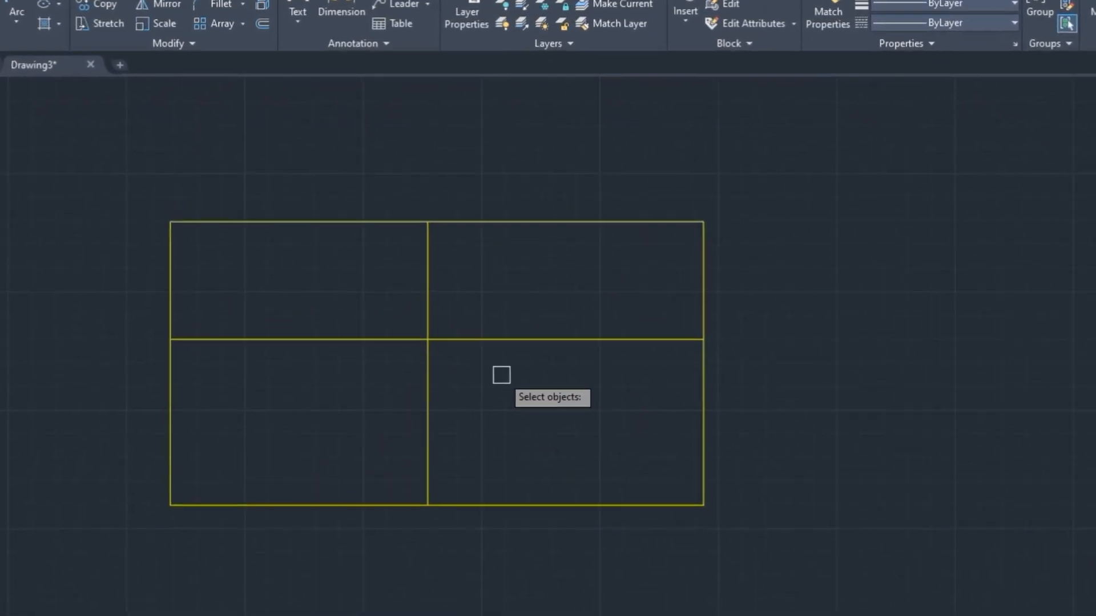
{"action": "left_click", "coordinate": [820, 570]}
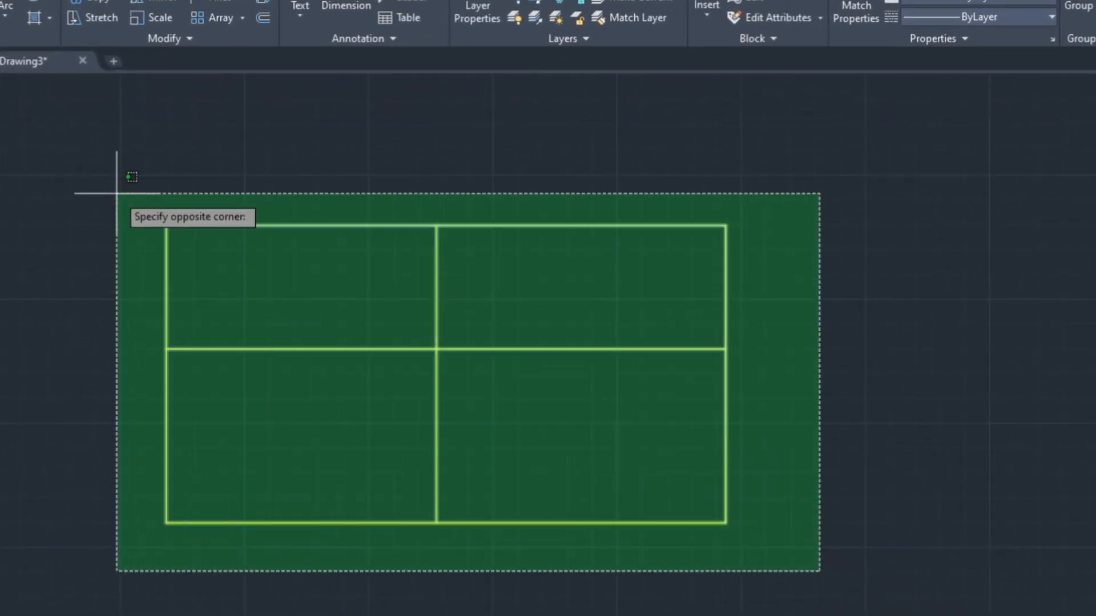
{"action": "left_click", "coordinate": [114, 187]}
{"action": "key", "text": "Return"}
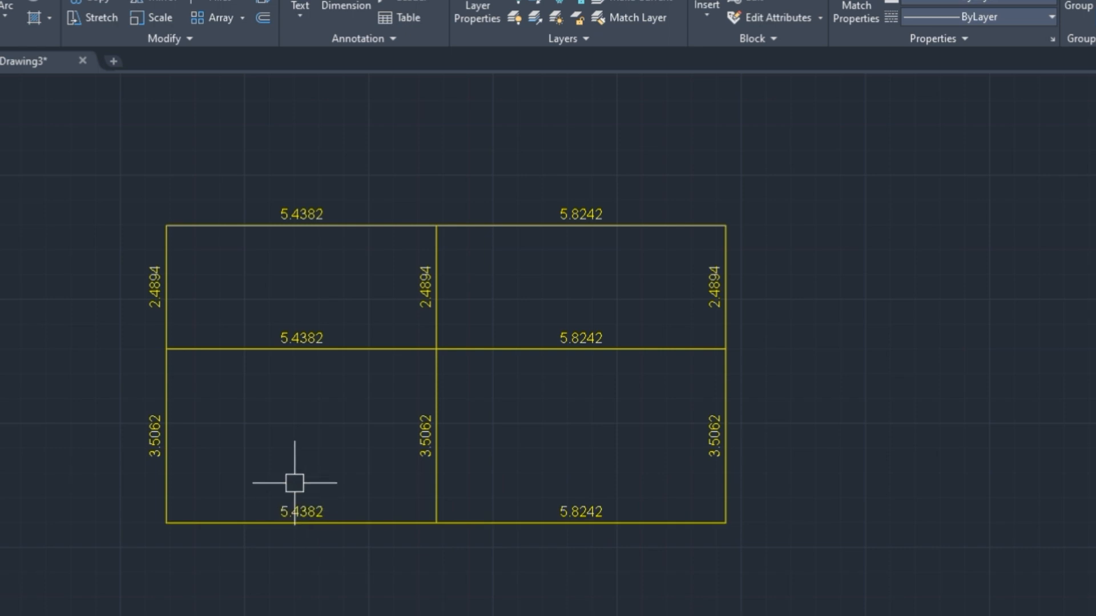
{"action": "mouse_move", "coordinate": [305, 438]}
{"action": "middle_mouse_down"}
{"action": "mouse_move", "coordinate": [416, 416]}
{"action": "mouse_move", "coordinate": [387, 490]}
{"action": "middle_mouse_up"}
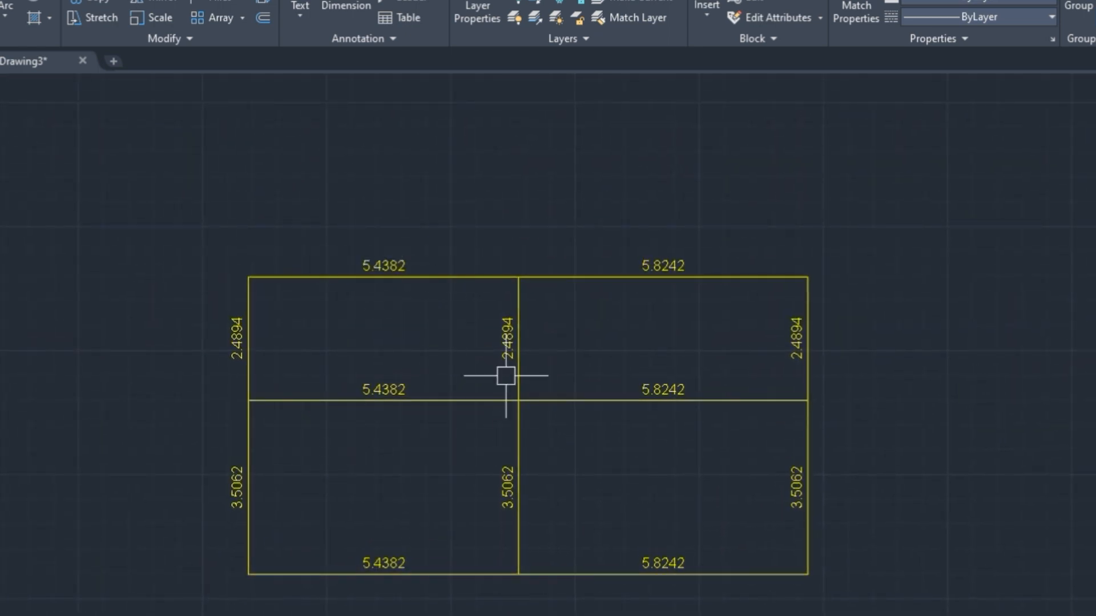
{"action": "mouse_move", "coordinate": [423, 485]}
{"action": "middle_mouse_down"}
{"action": "mouse_move", "coordinate": [360, 508]}
{"action": "mouse_move", "coordinate": [375, 466]}
{"action": "middle_mouse_up"}
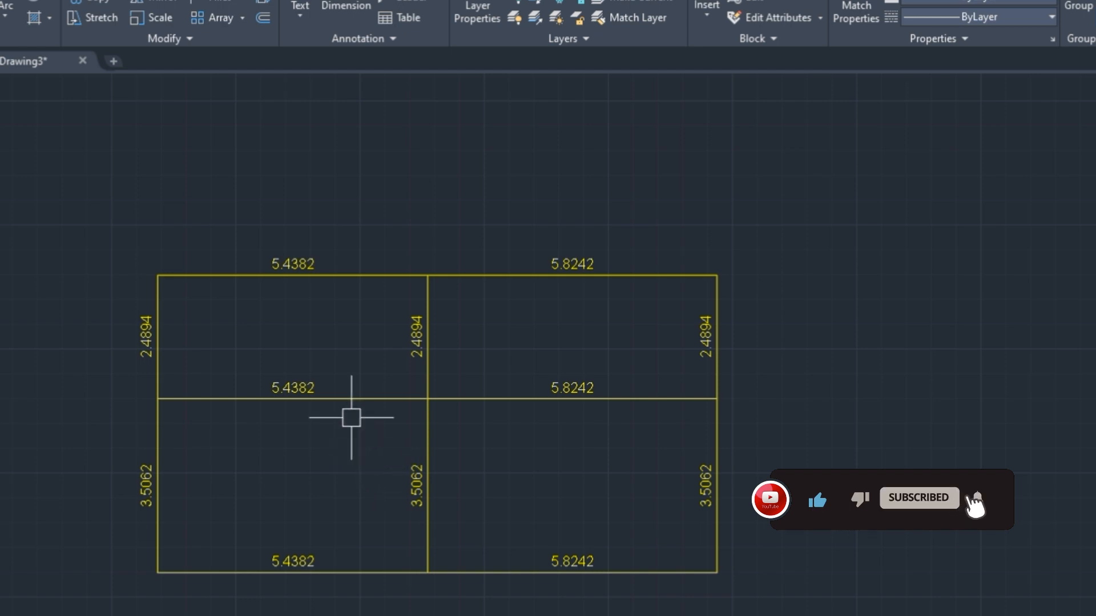
{"action": "scroll", "coordinate": [351, 417], "scroll_direction": "down", "scroll_amount": 4}
{"action": "scroll", "coordinate": [342, 443], "scroll_direction": "up", "scroll_amount": 2}
{"action": "middle_click_drag", "start_coordinate": [343, 443], "coordinate": [467, 279]}
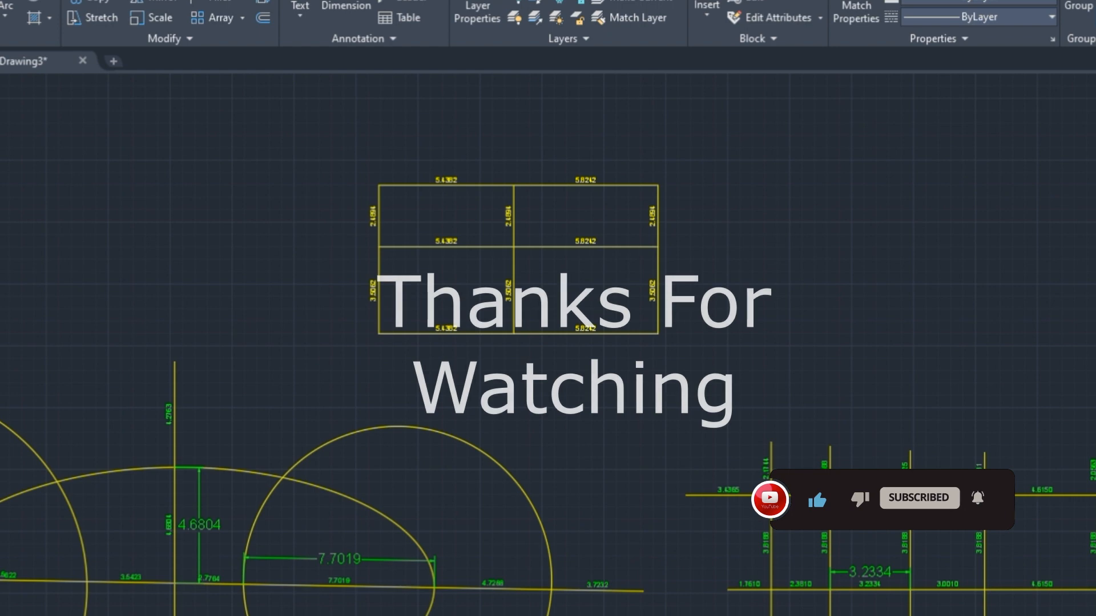